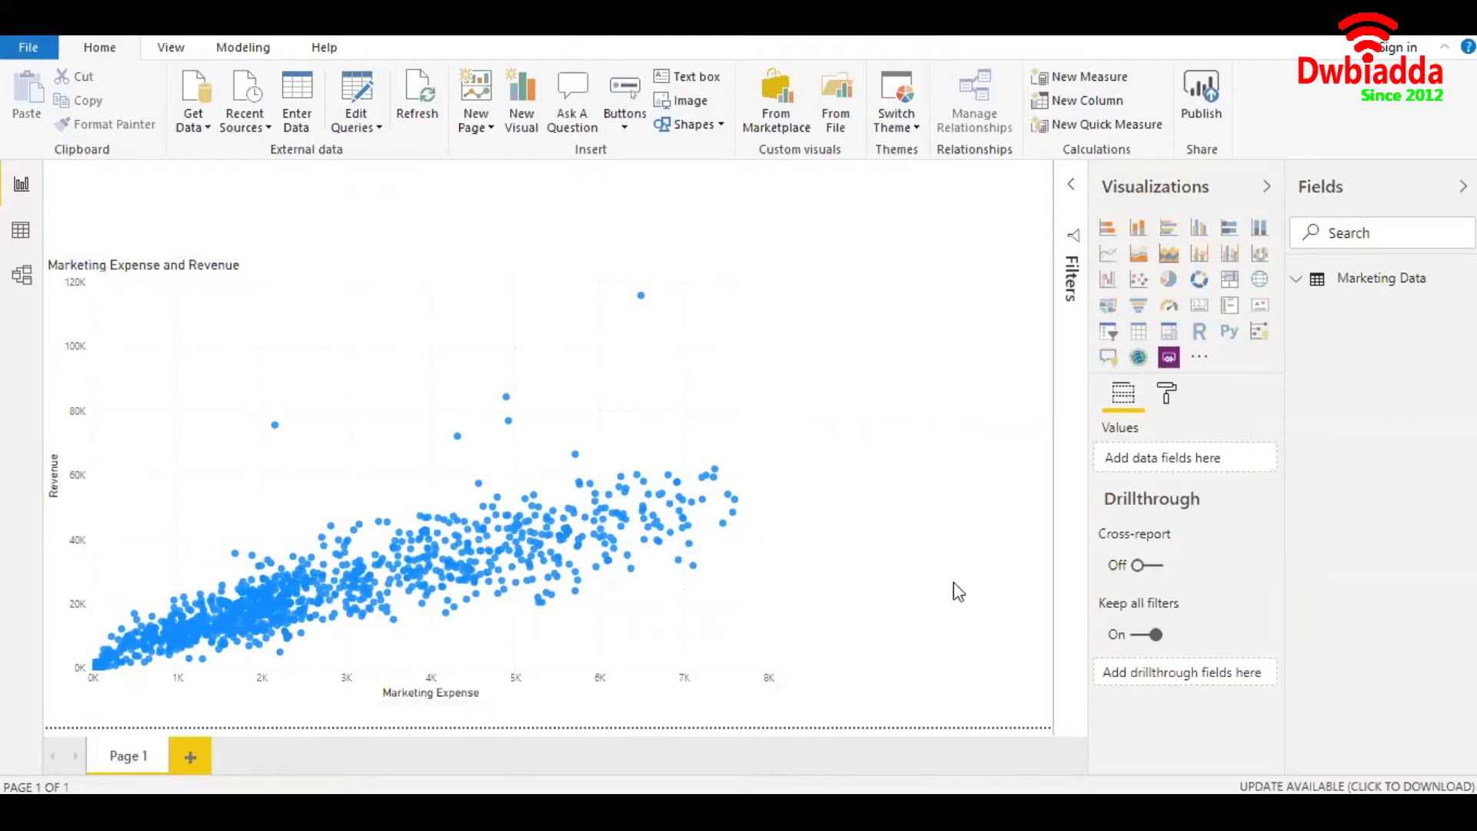
Add a trend line to the Marketing Expense vs Revenue scatter chart from its Analytics options.
left_click(663, 357)
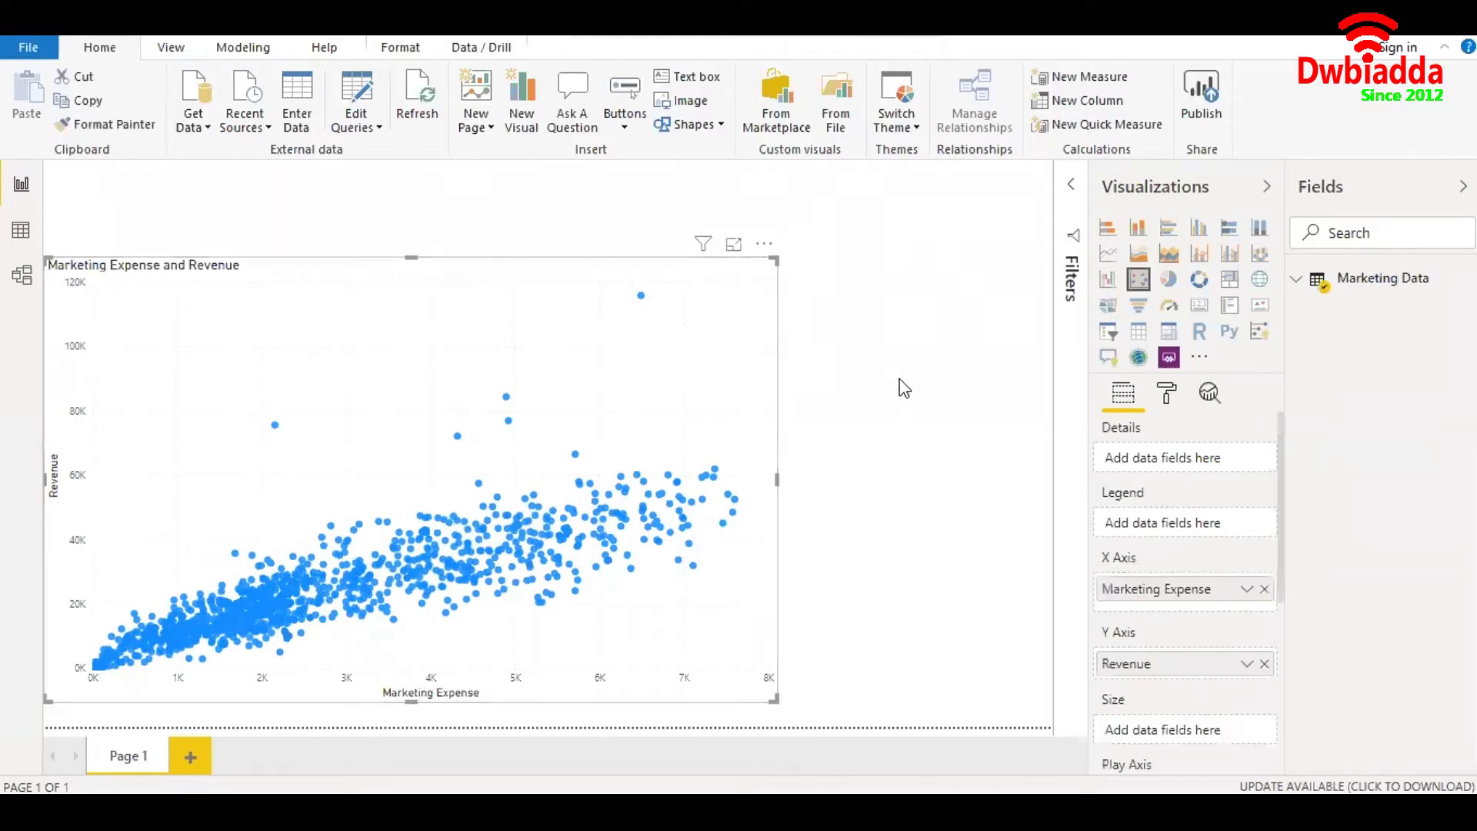
left_click(1209, 394)
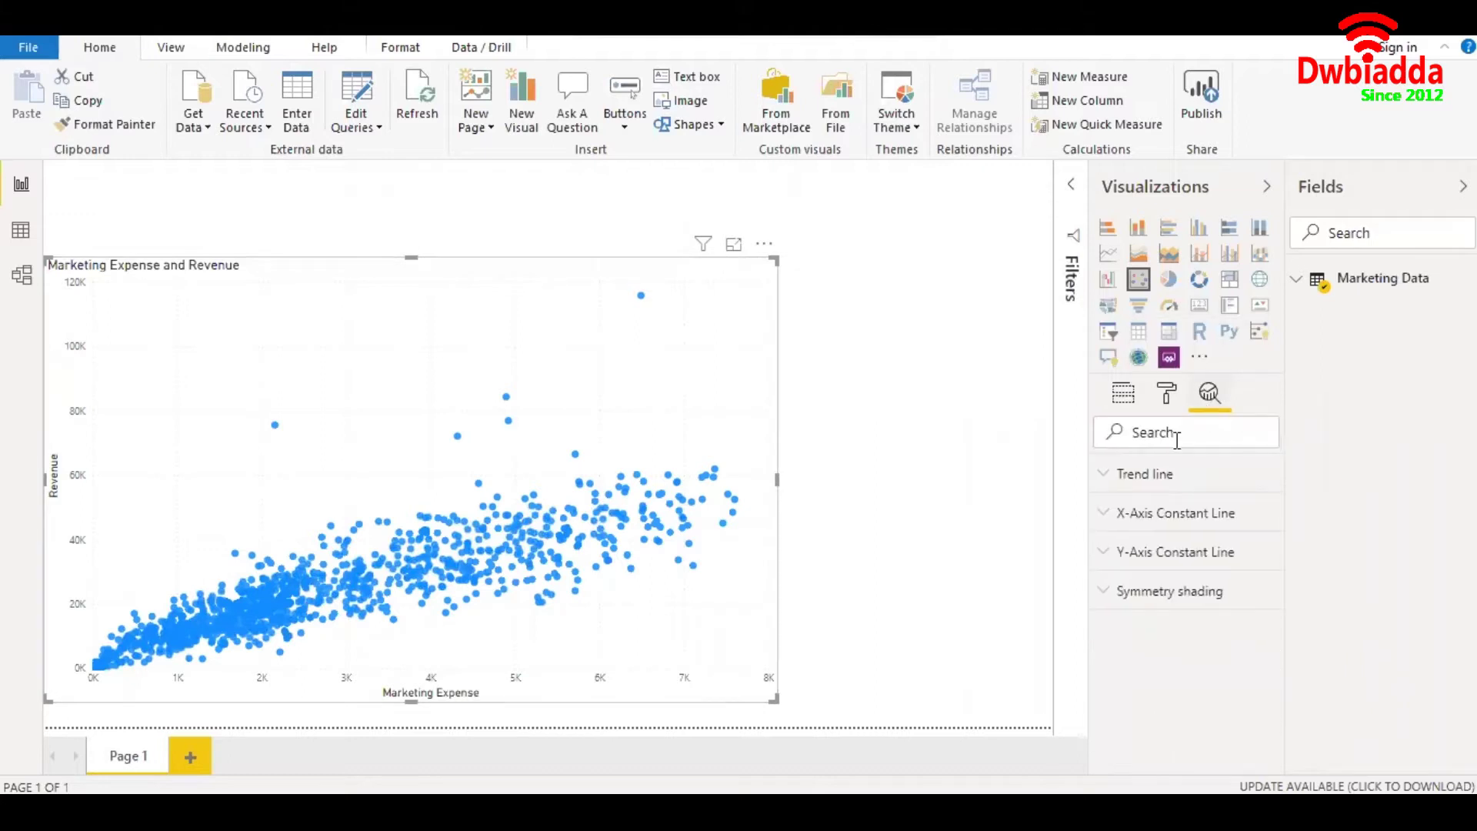
left_click(1159, 475)
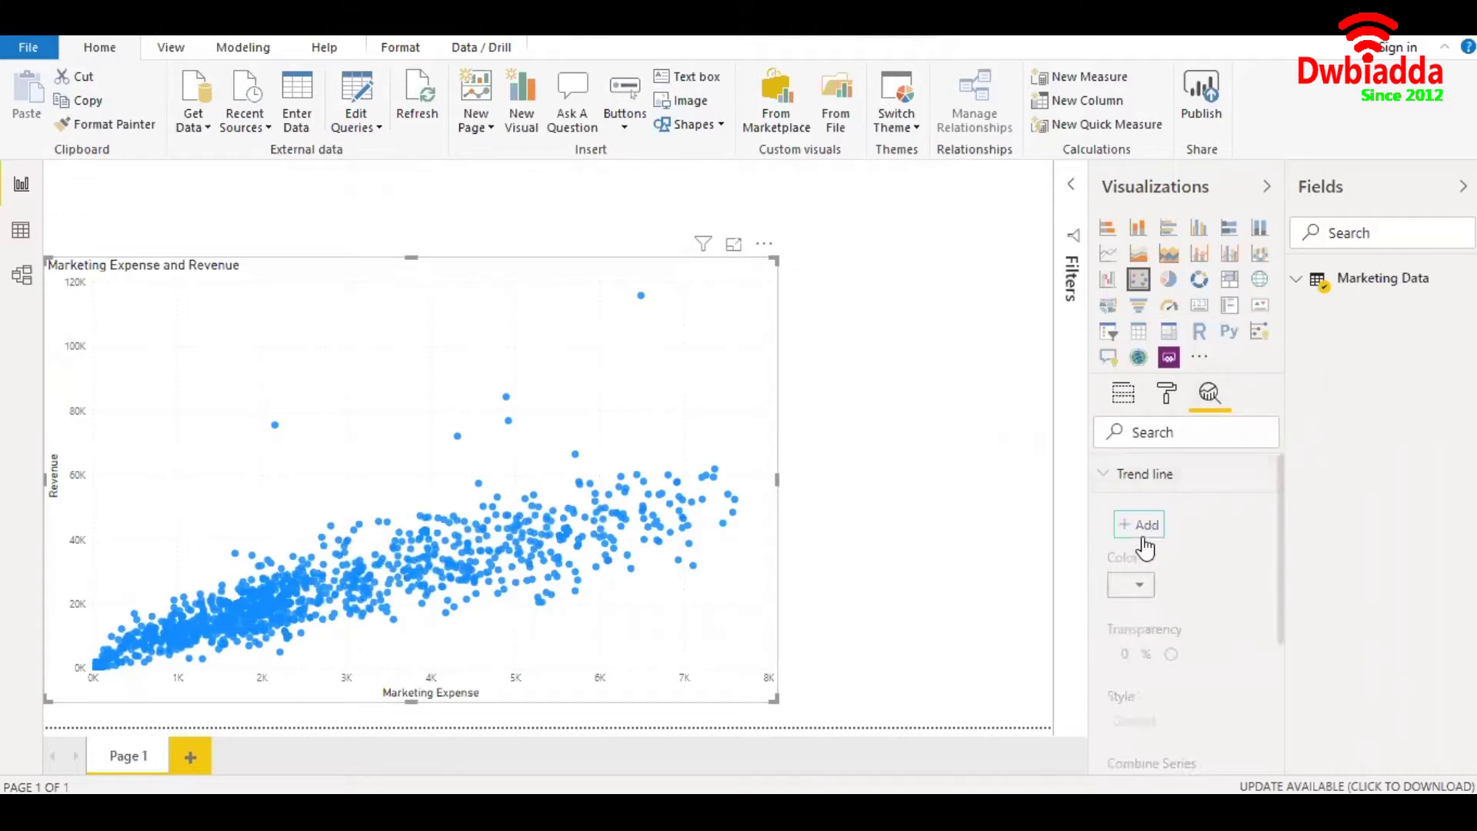
left_click(1140, 526)
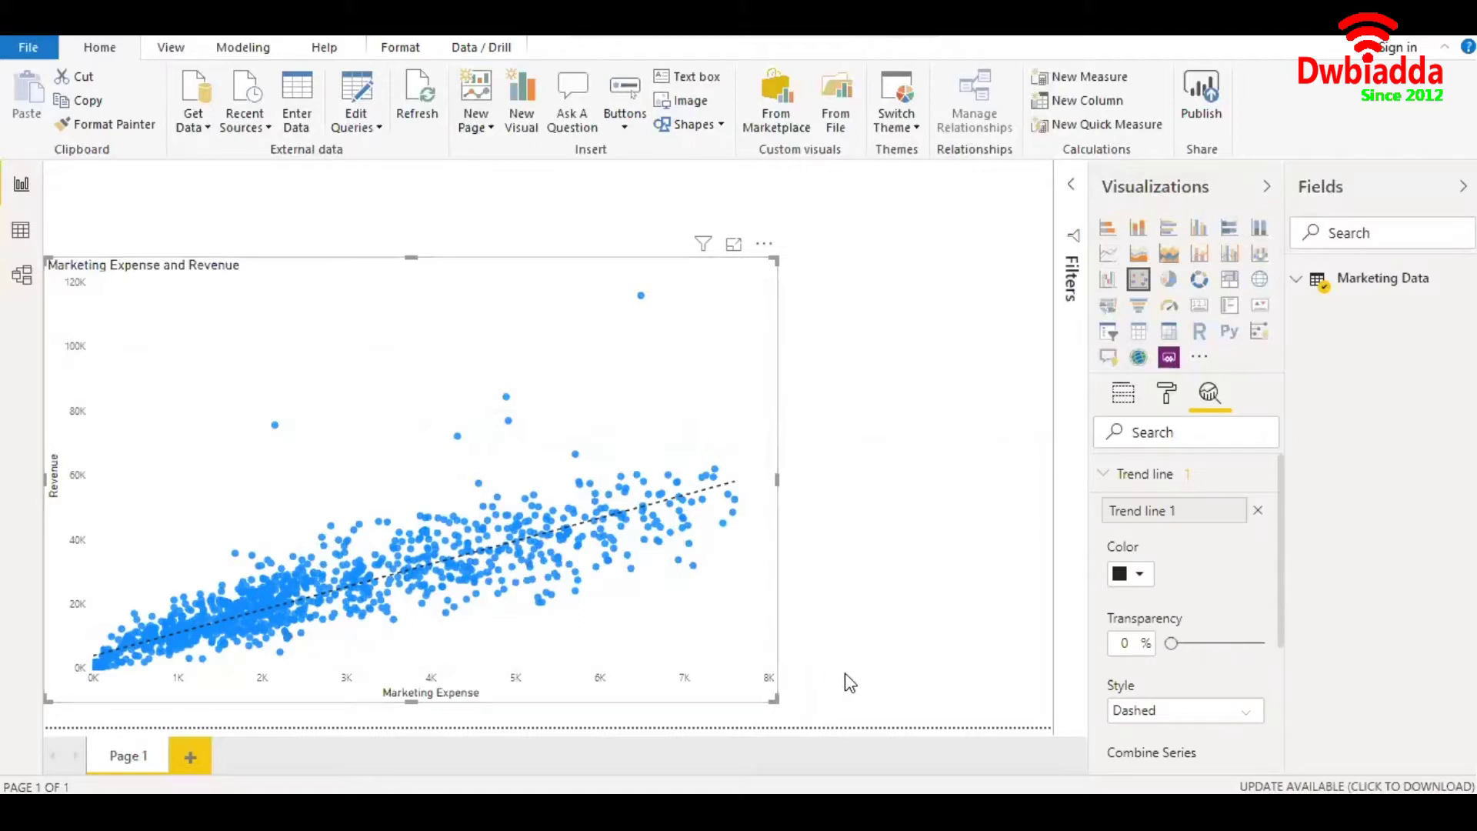
left_click(856, 535)
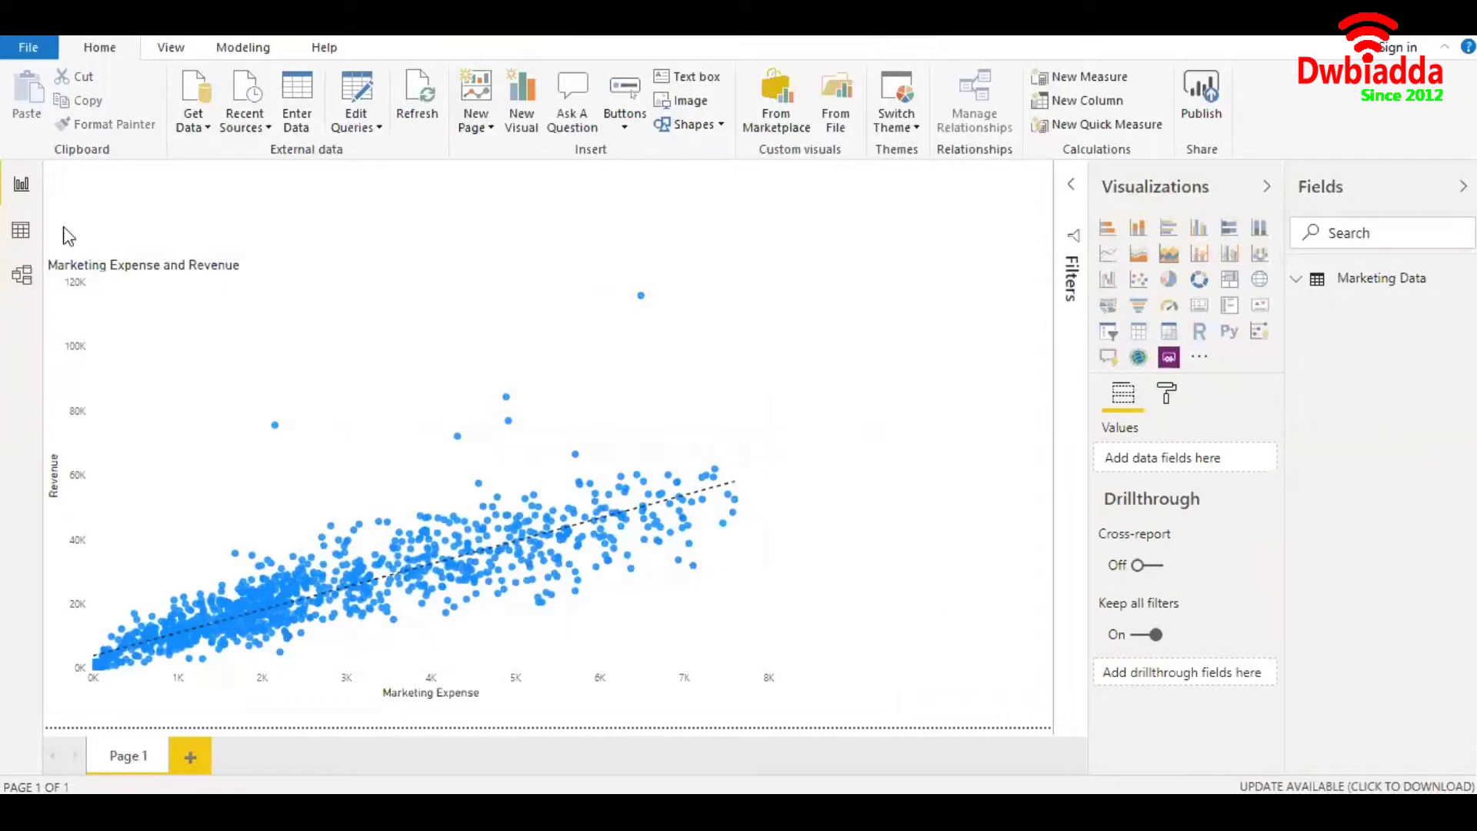
In Data view, inspect the formulas of the xy, x_sq and y_sq columns and the n measure.
left_click(20, 233)
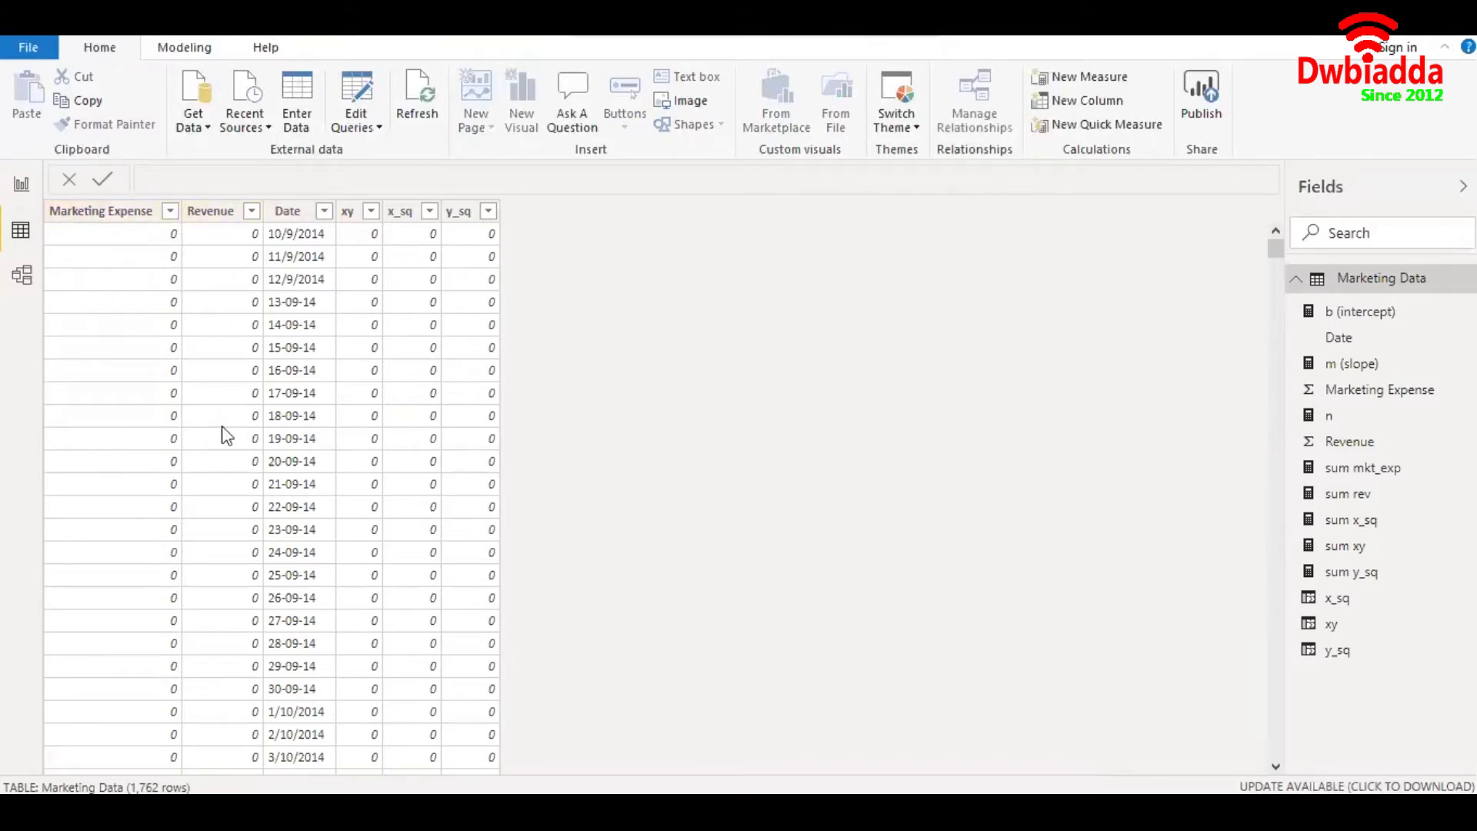
left_click(347, 212)
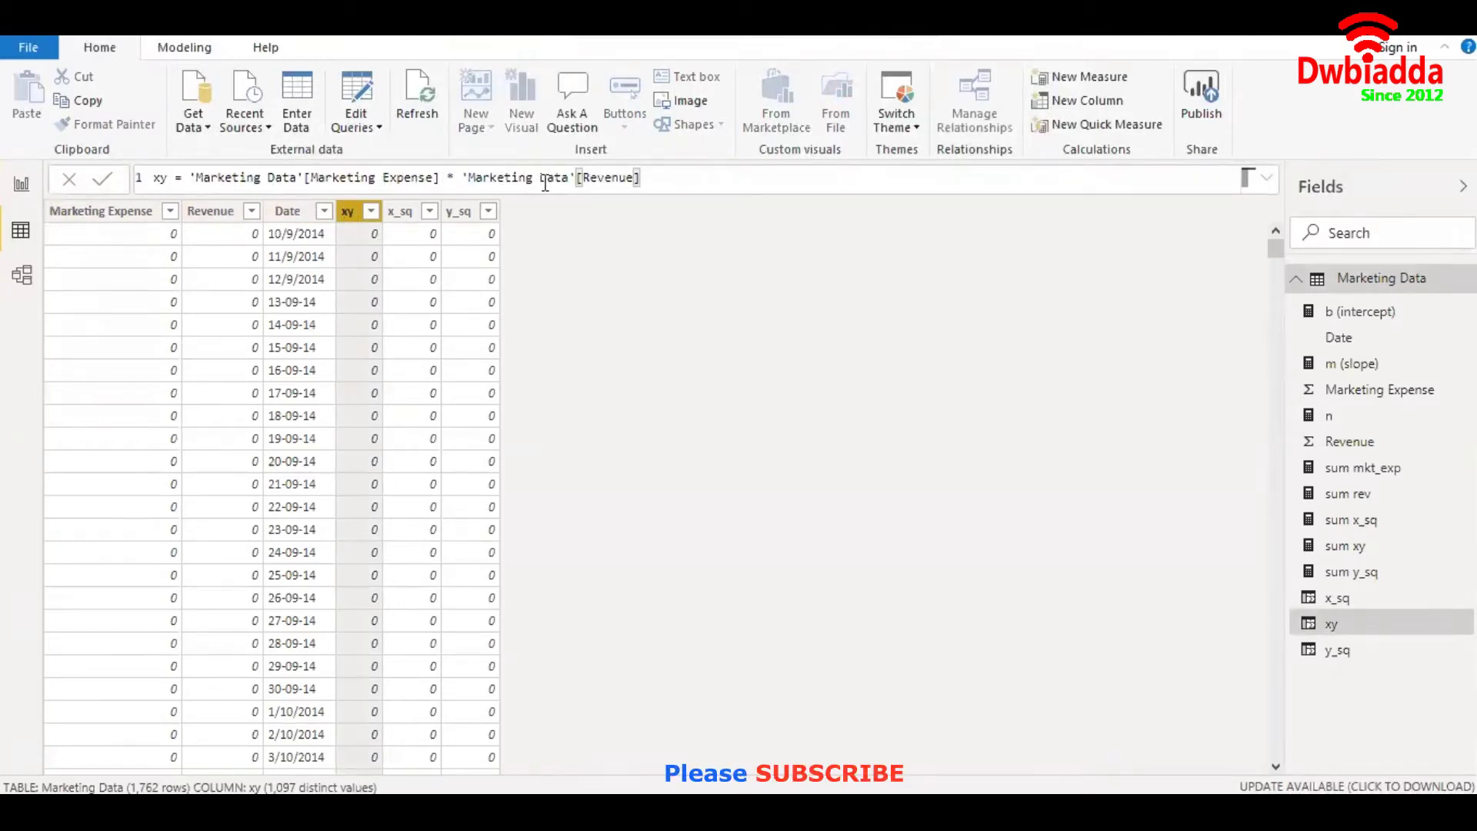
left_click(397, 213)
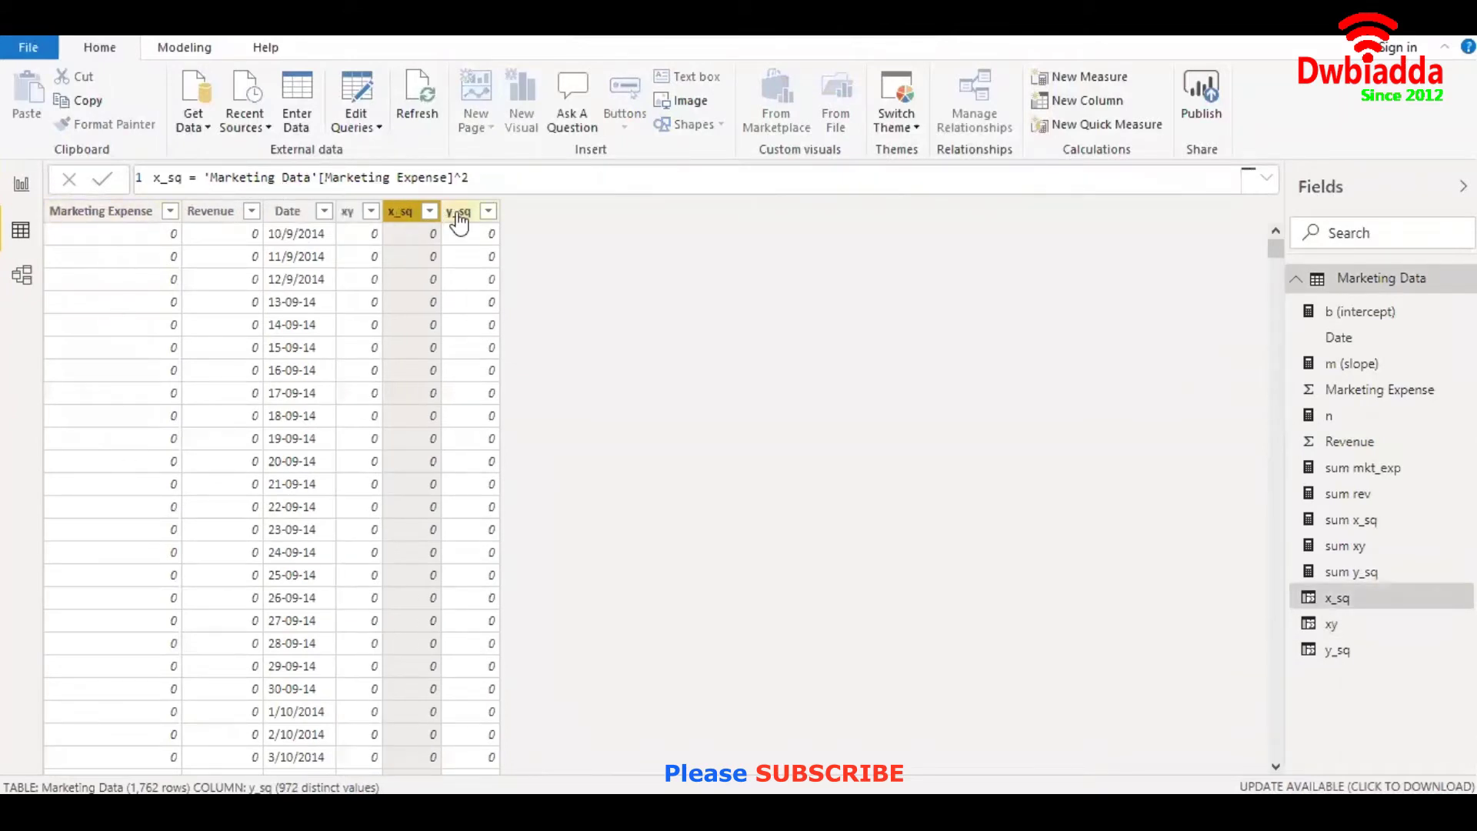
left_click(459, 215)
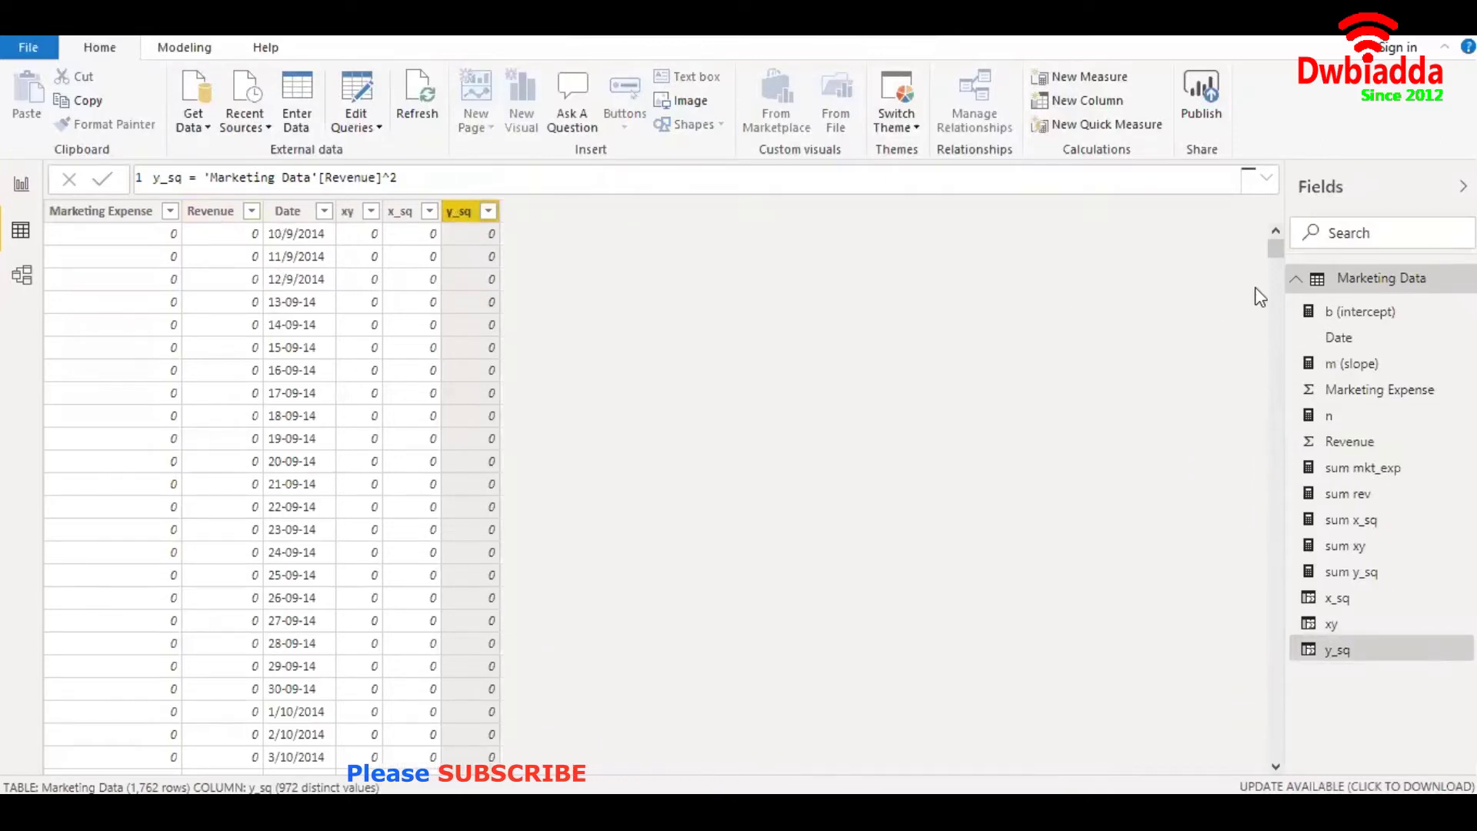
left_click(1336, 416)
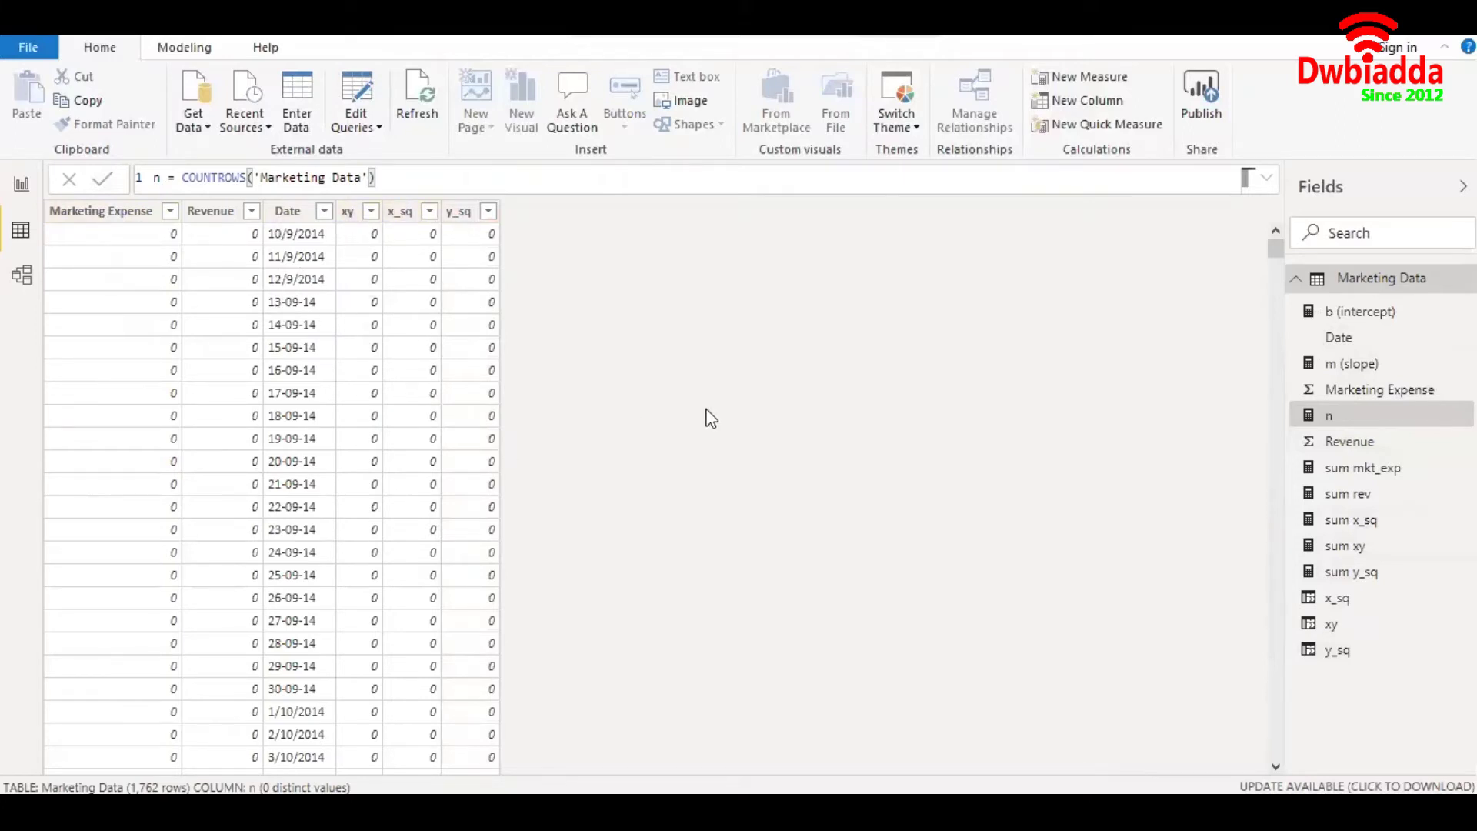
Read the DIVIDE formulas of the b (intercept) and m (slope) measures, then return to the report page.
left_click(1403, 315)
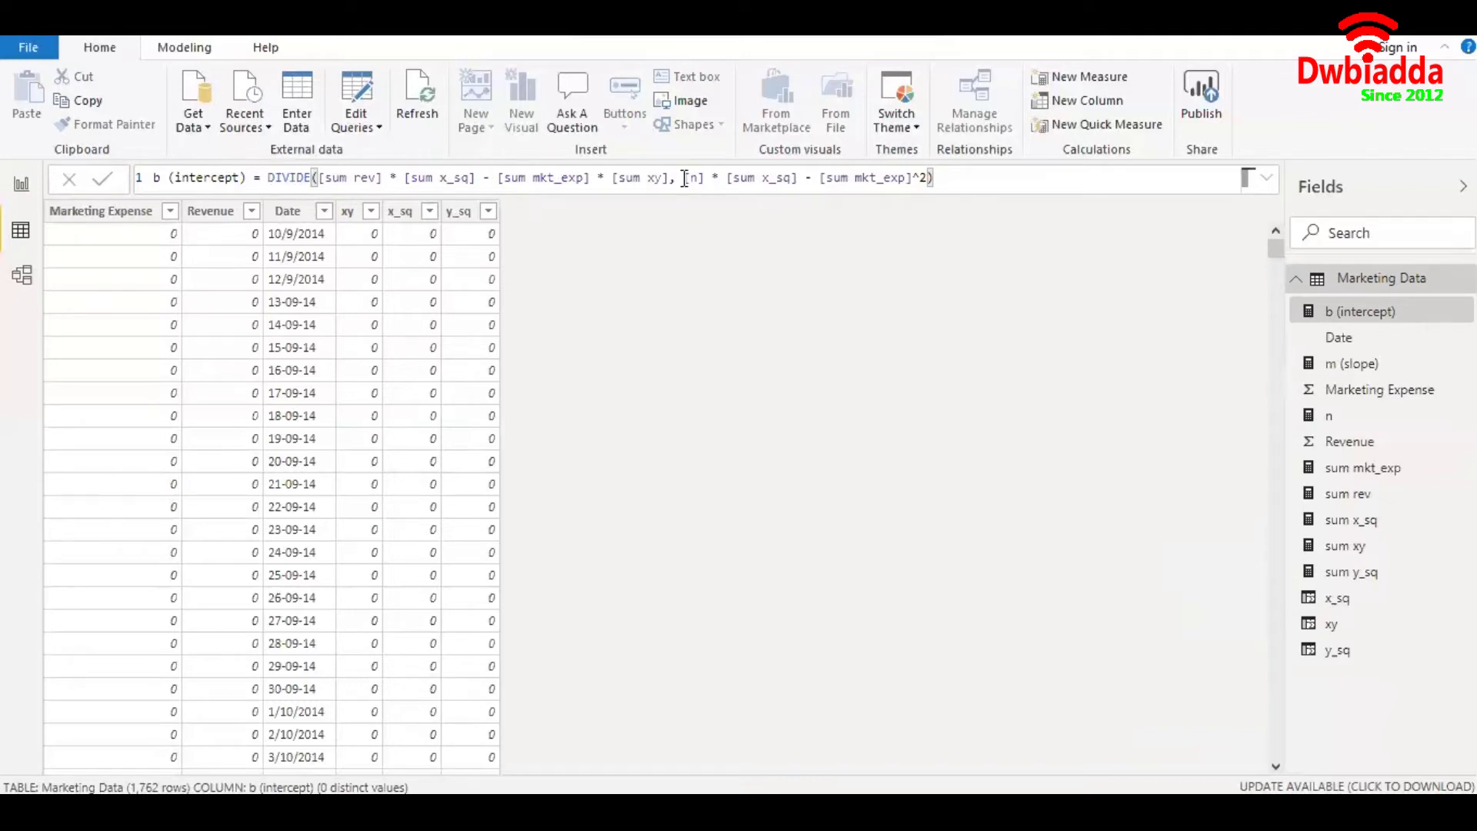
left_click(1008, 177)
left_click(1317, 363)
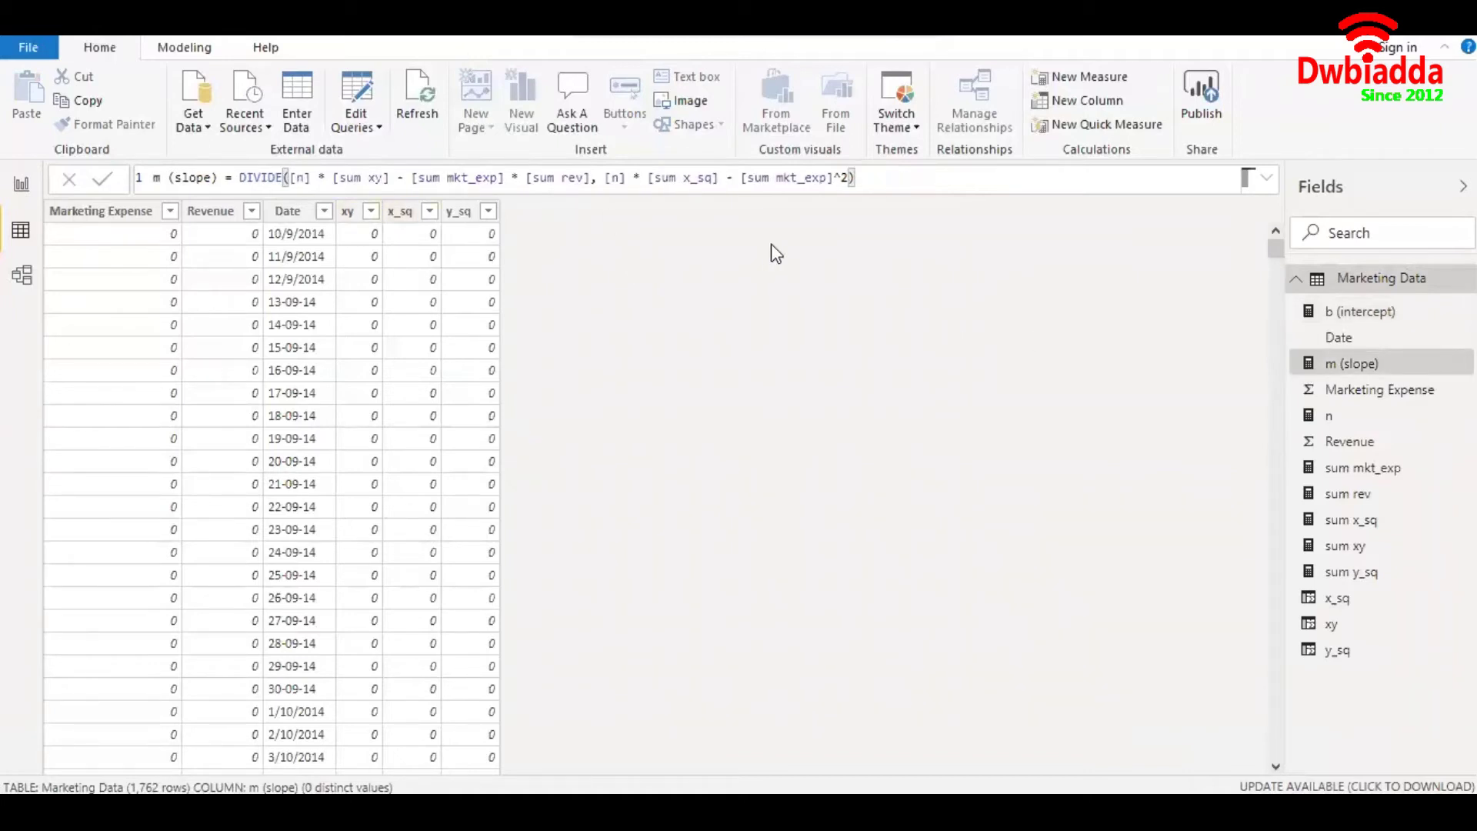
left_click(244, 179)
left_click(913, 178)
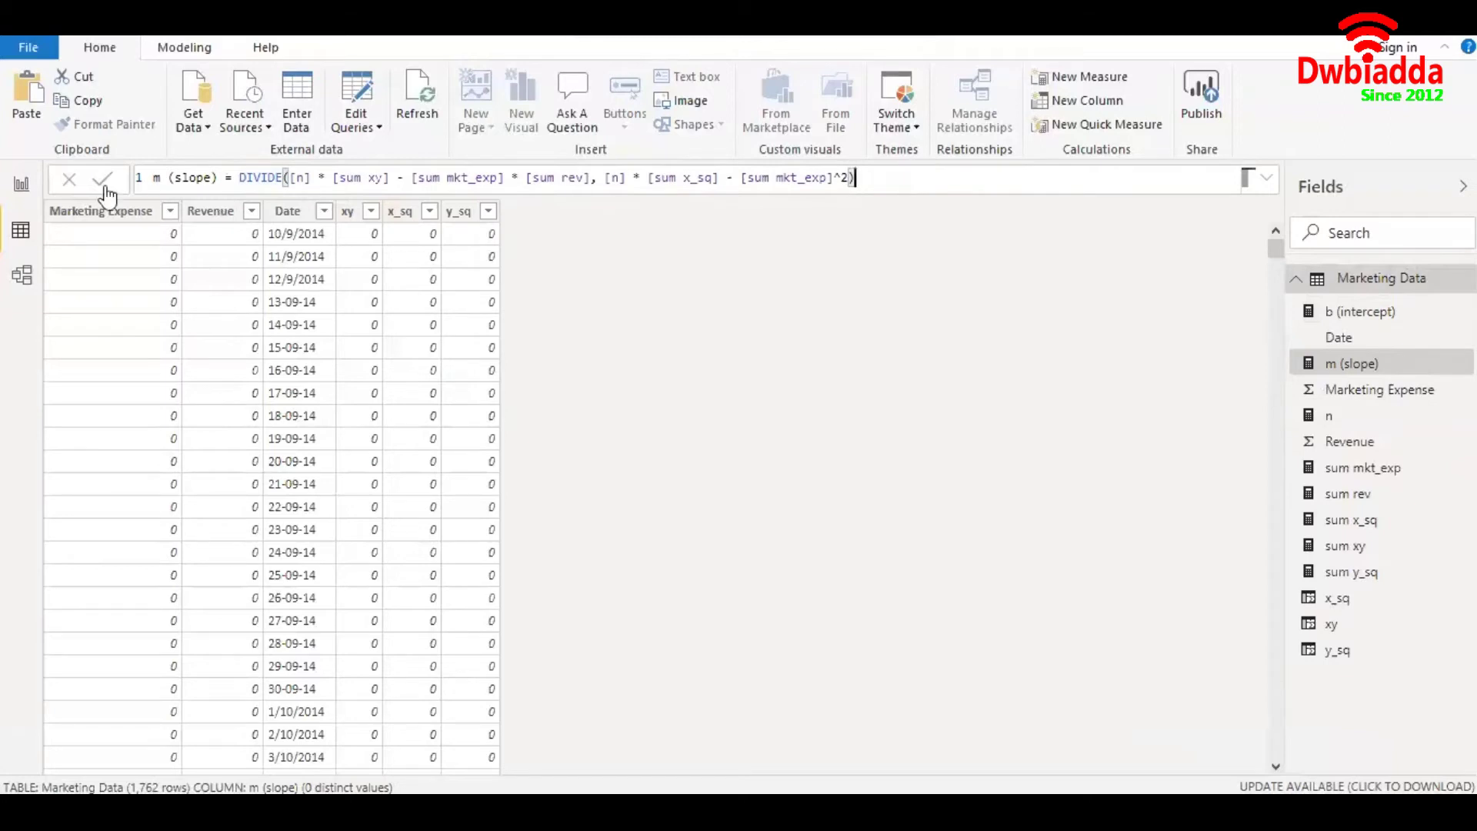
left_click(21, 187)
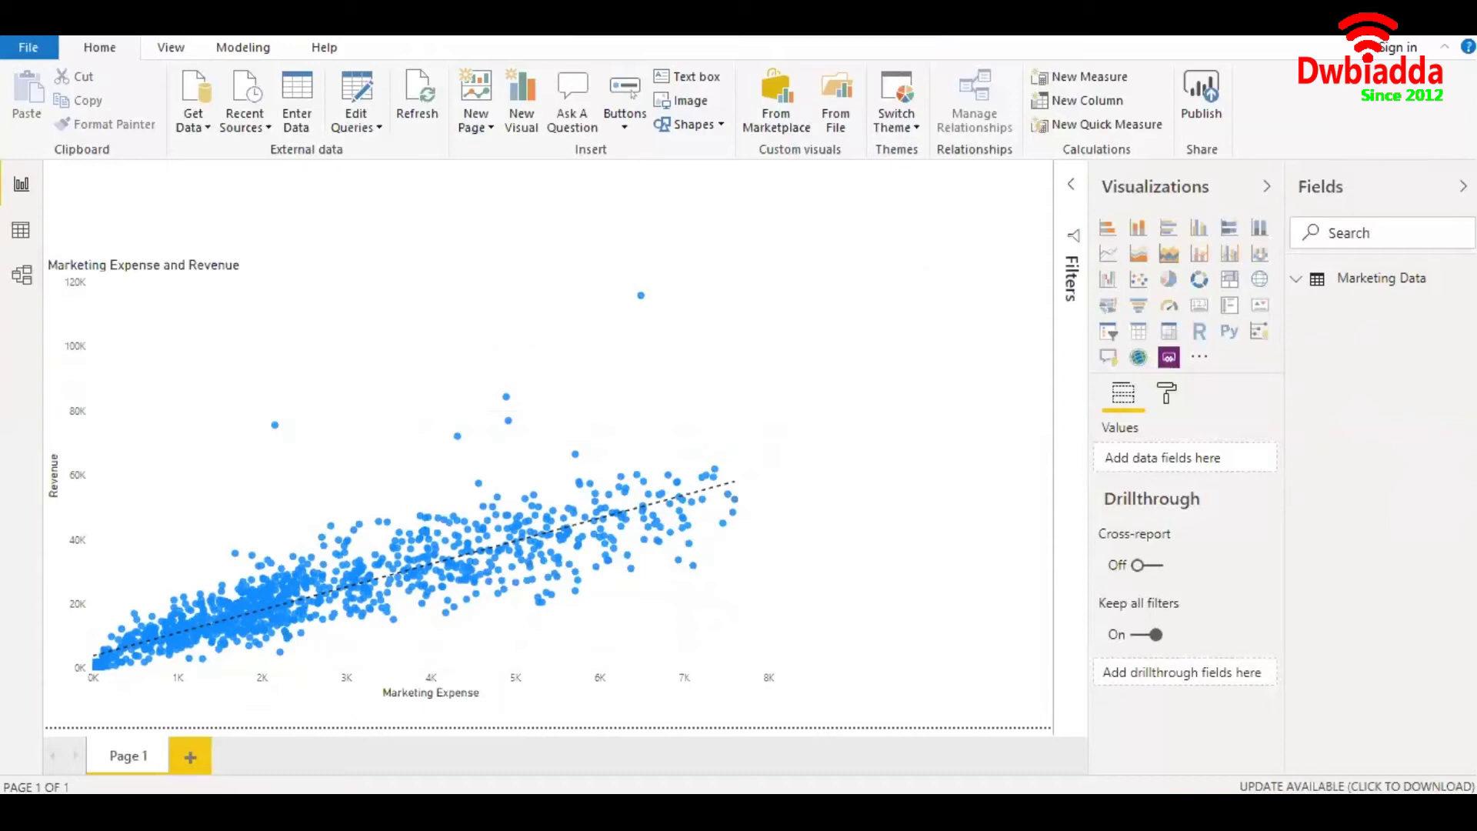
Create a what-if parameter named Marketing Exp with maximum 20000 and increment 100.
left_click(247, 47)
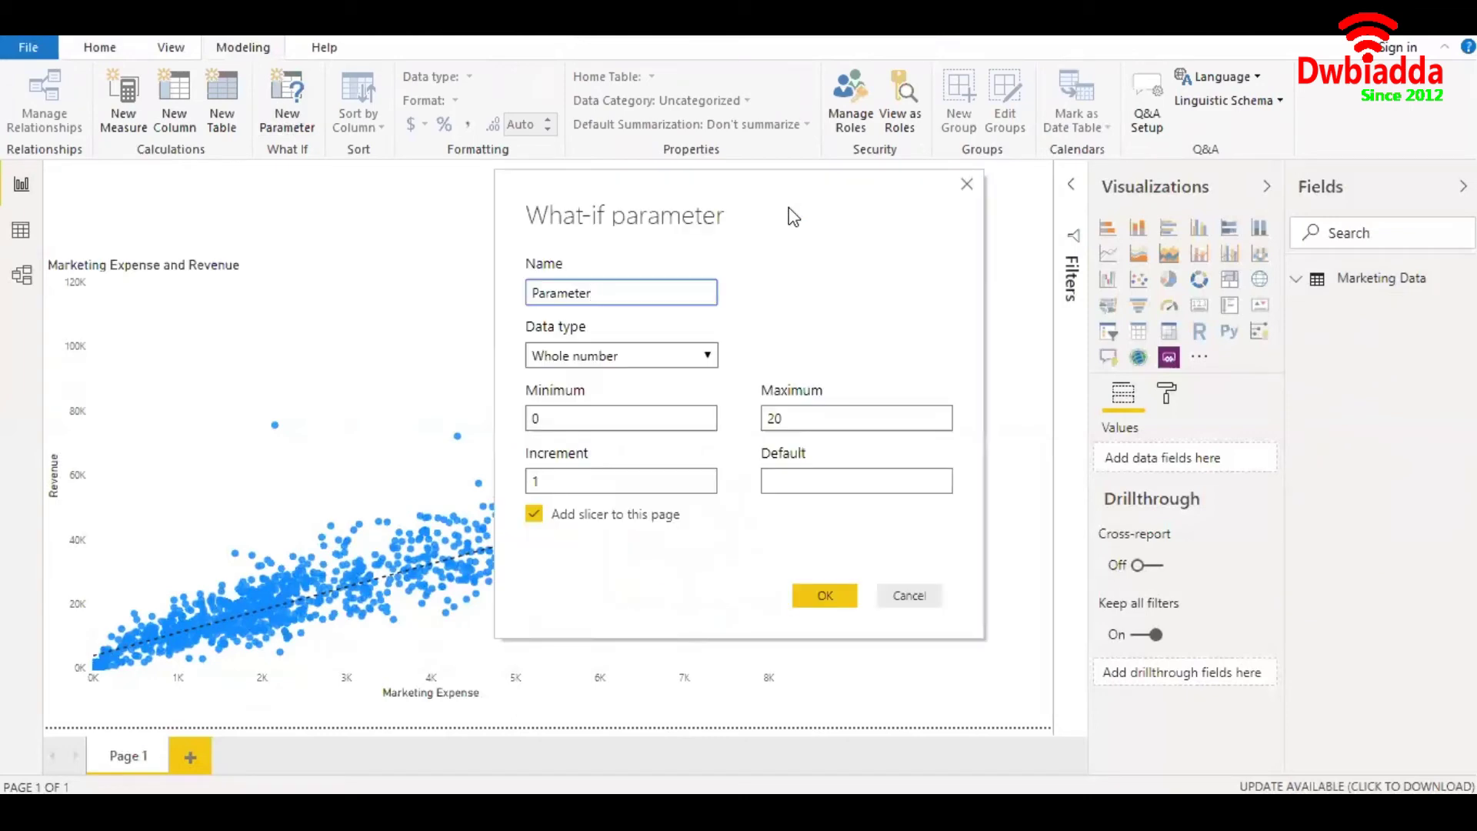
double_click(627, 289)
type("Marketing Exp")
double_click(830, 418)
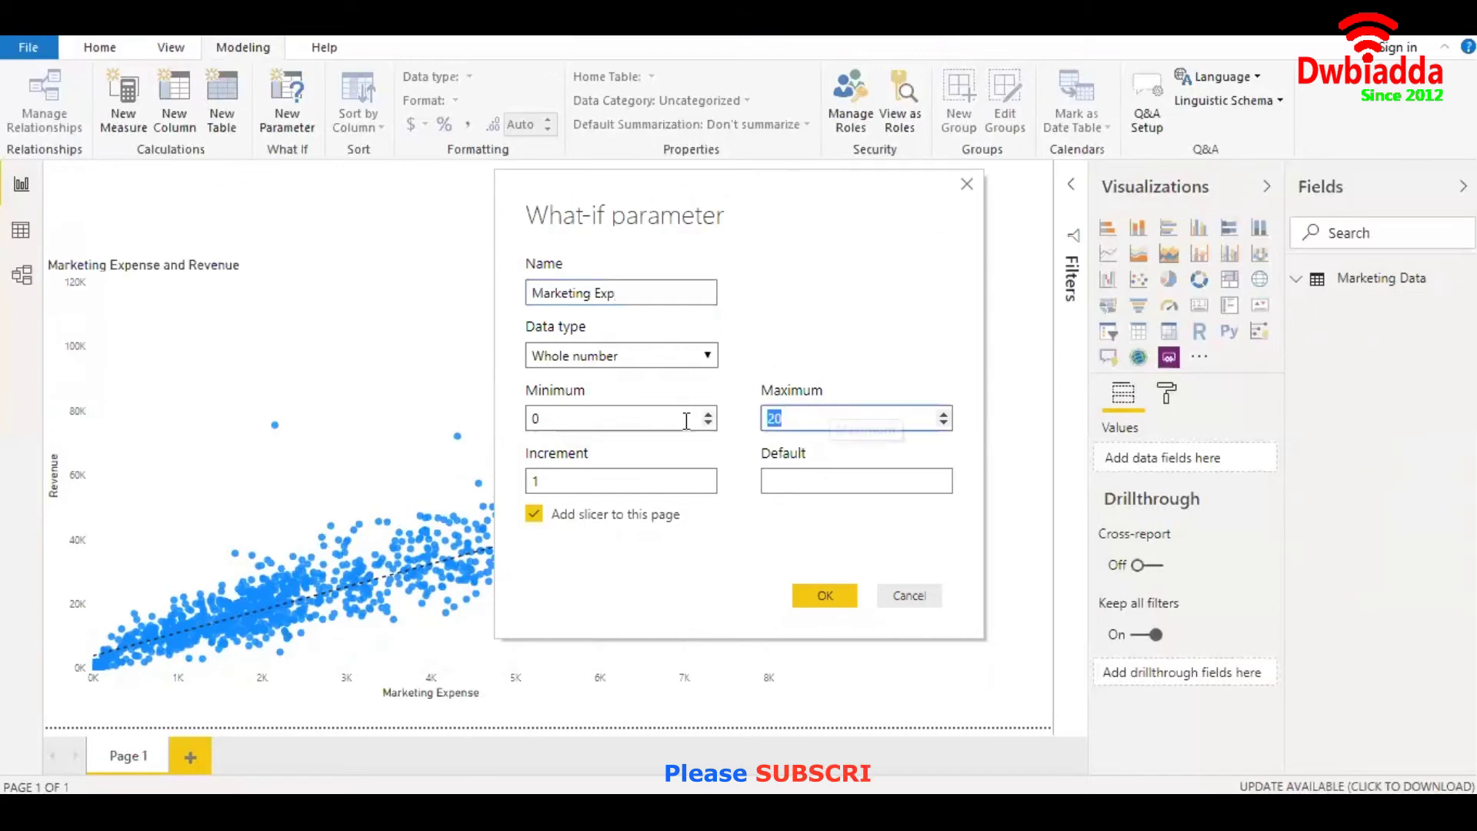
type("20000")
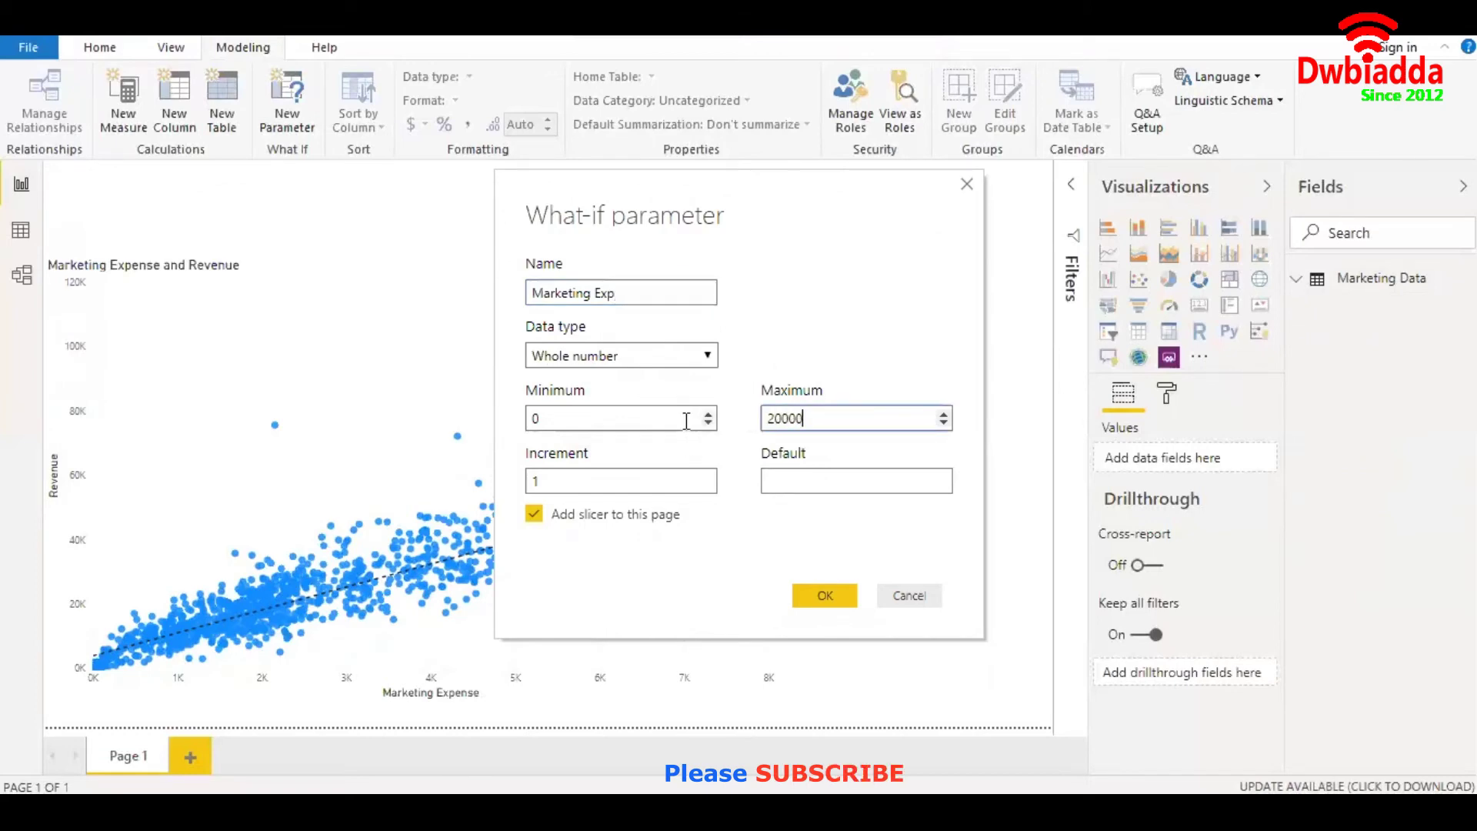
left_click(651, 483)
type("00")
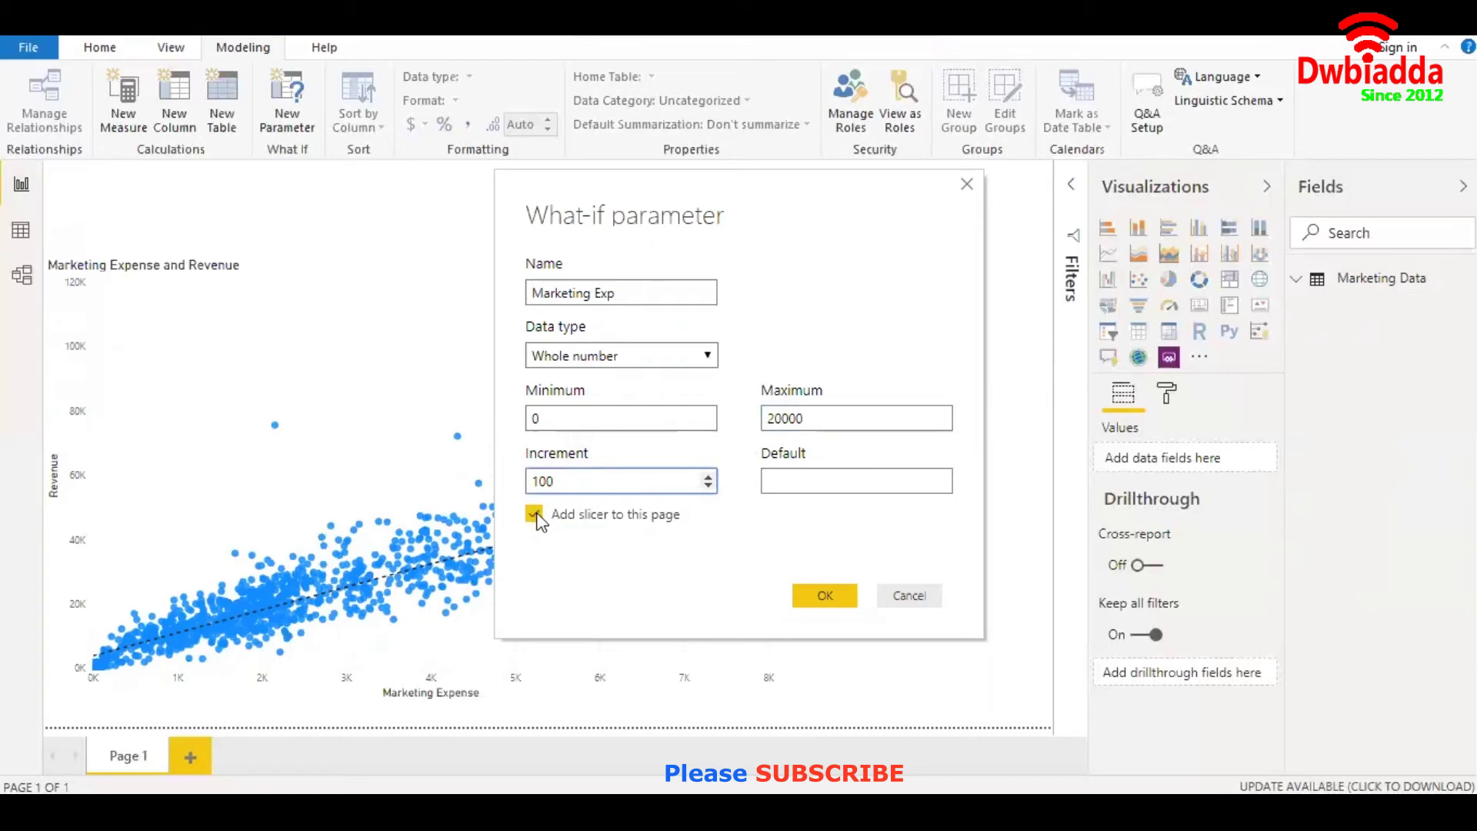
left_click(825, 597)
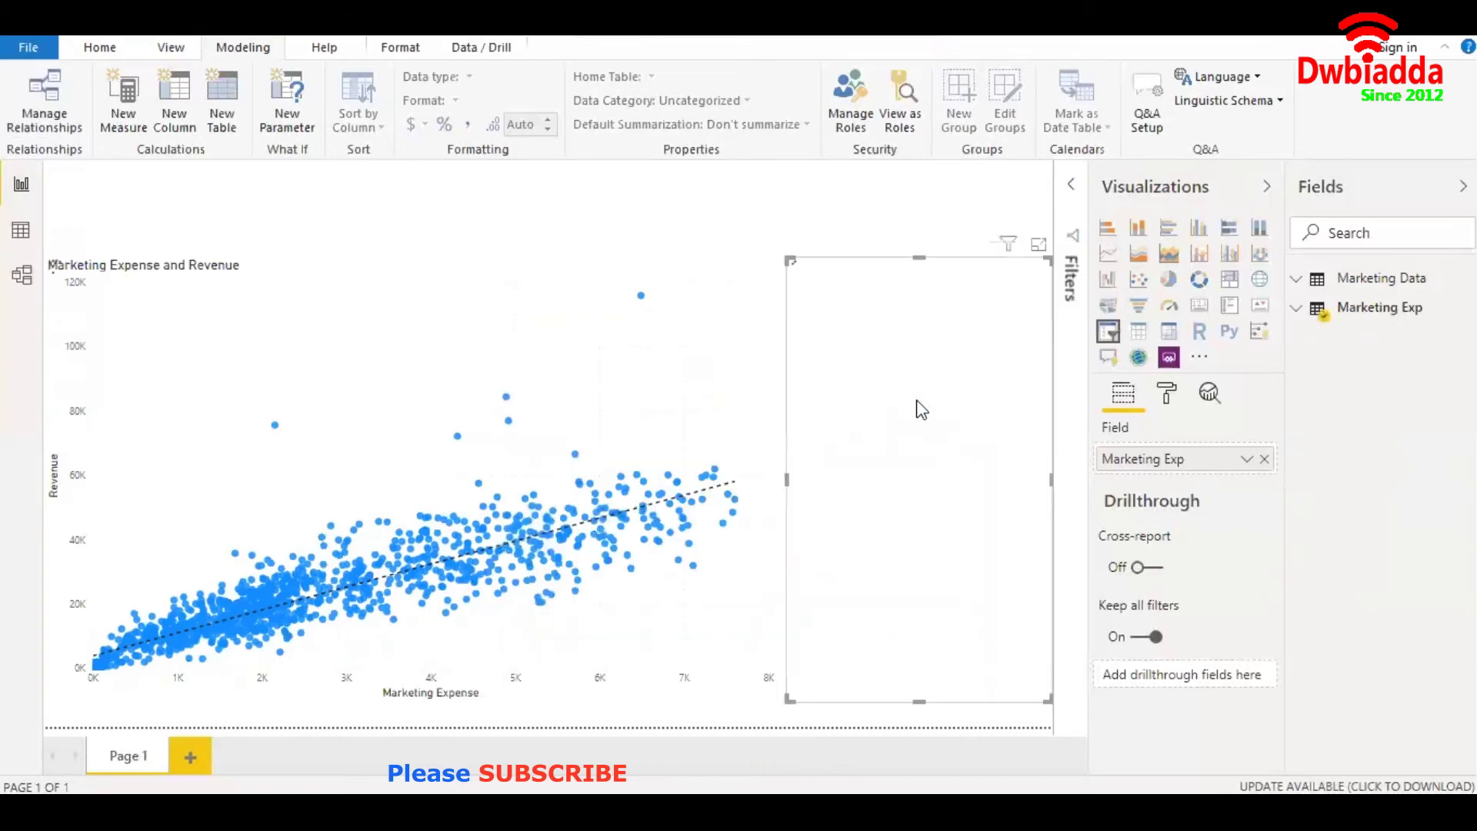
Resize the Marketing Exp slicer into a short, slightly wider bar above the chart.
left_click_drag(921, 699, 166, 167)
left_click_drag(309, 203, 340, 203)
left_click(594, 214)
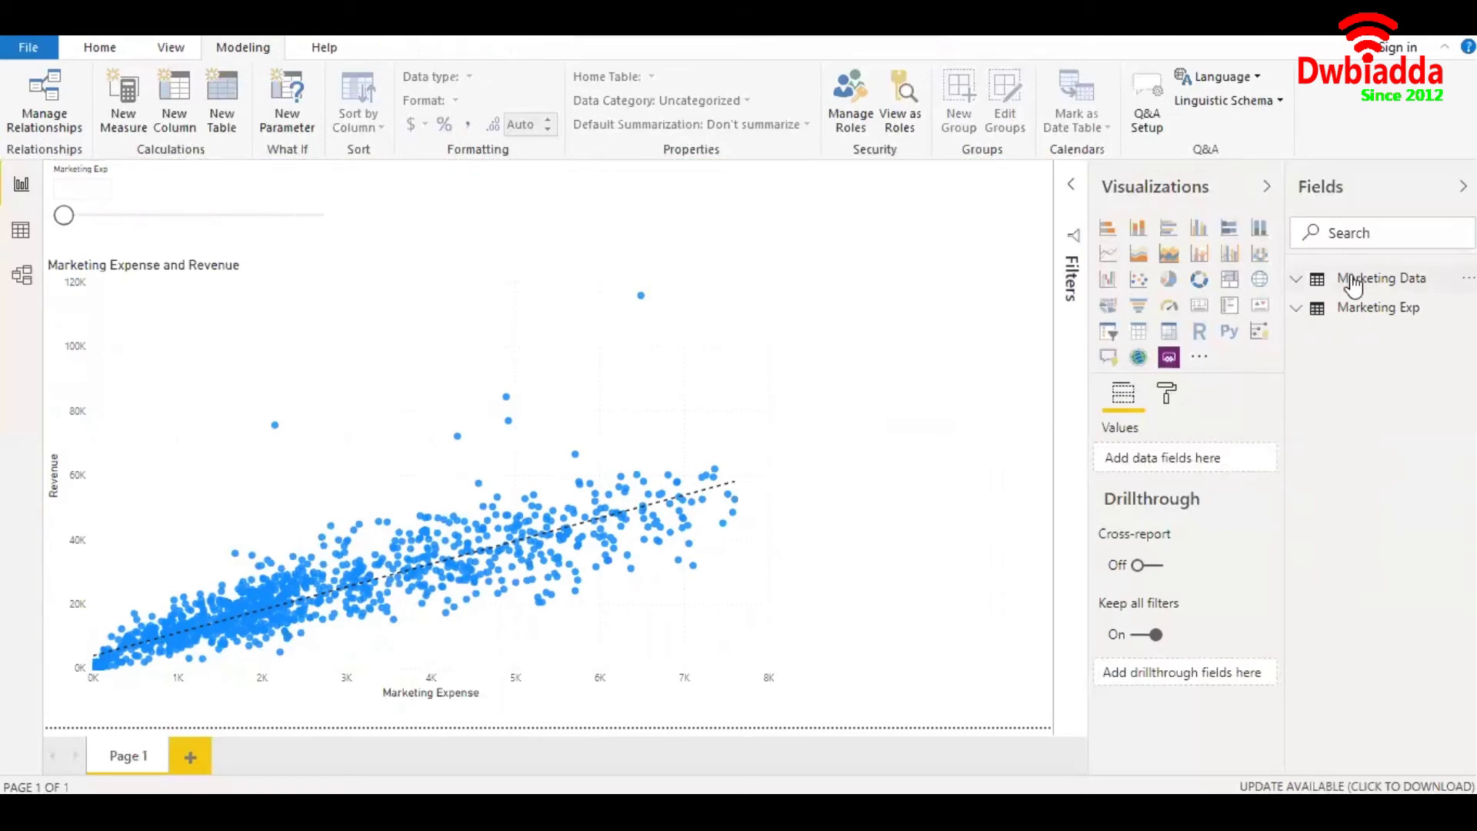
Create a Predicted Revenue measure in Marketing Data whose formula starts with [m (slope)].
right_click(1353, 286)
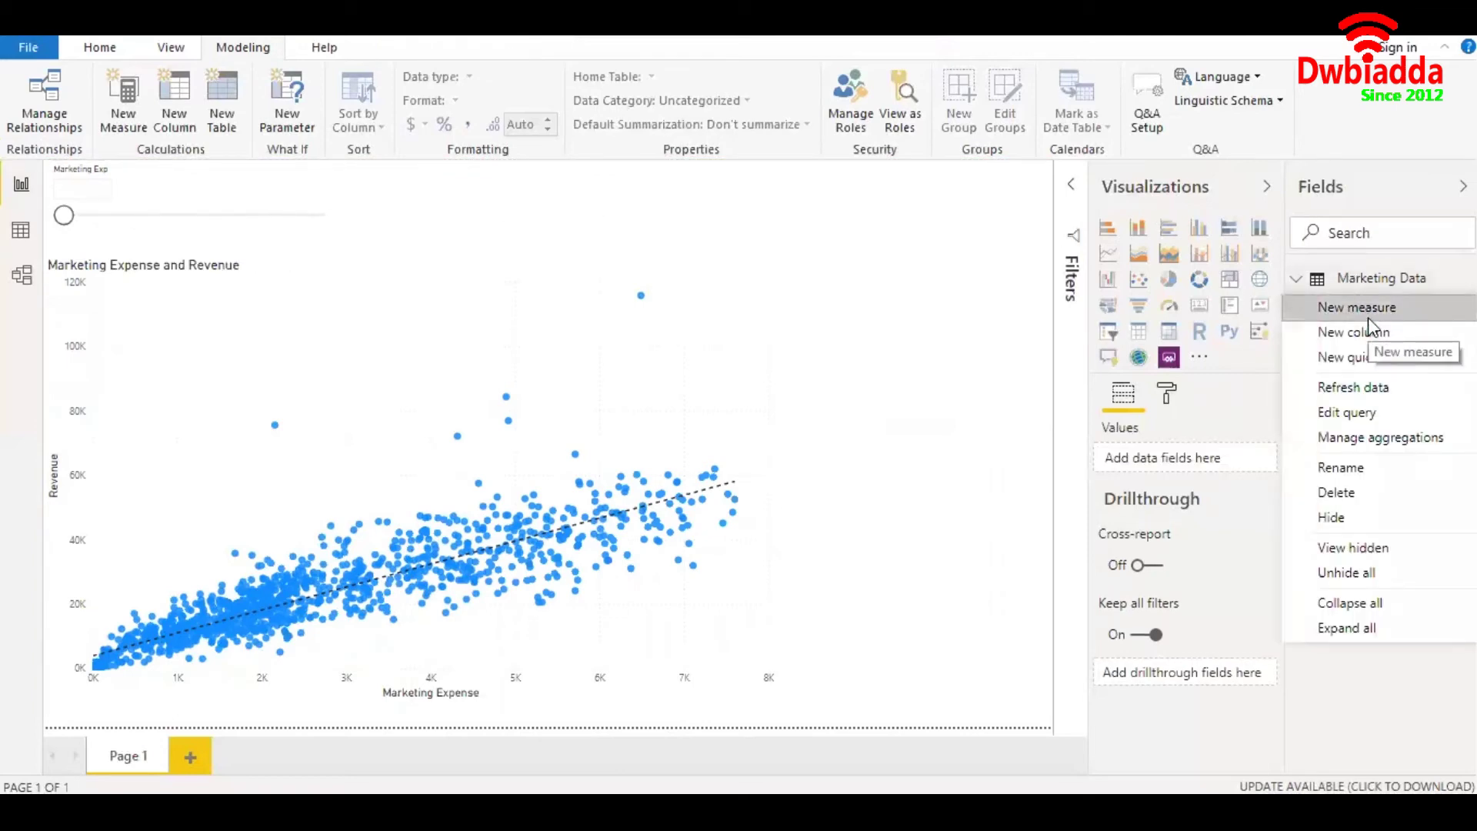
left_click(1368, 315)
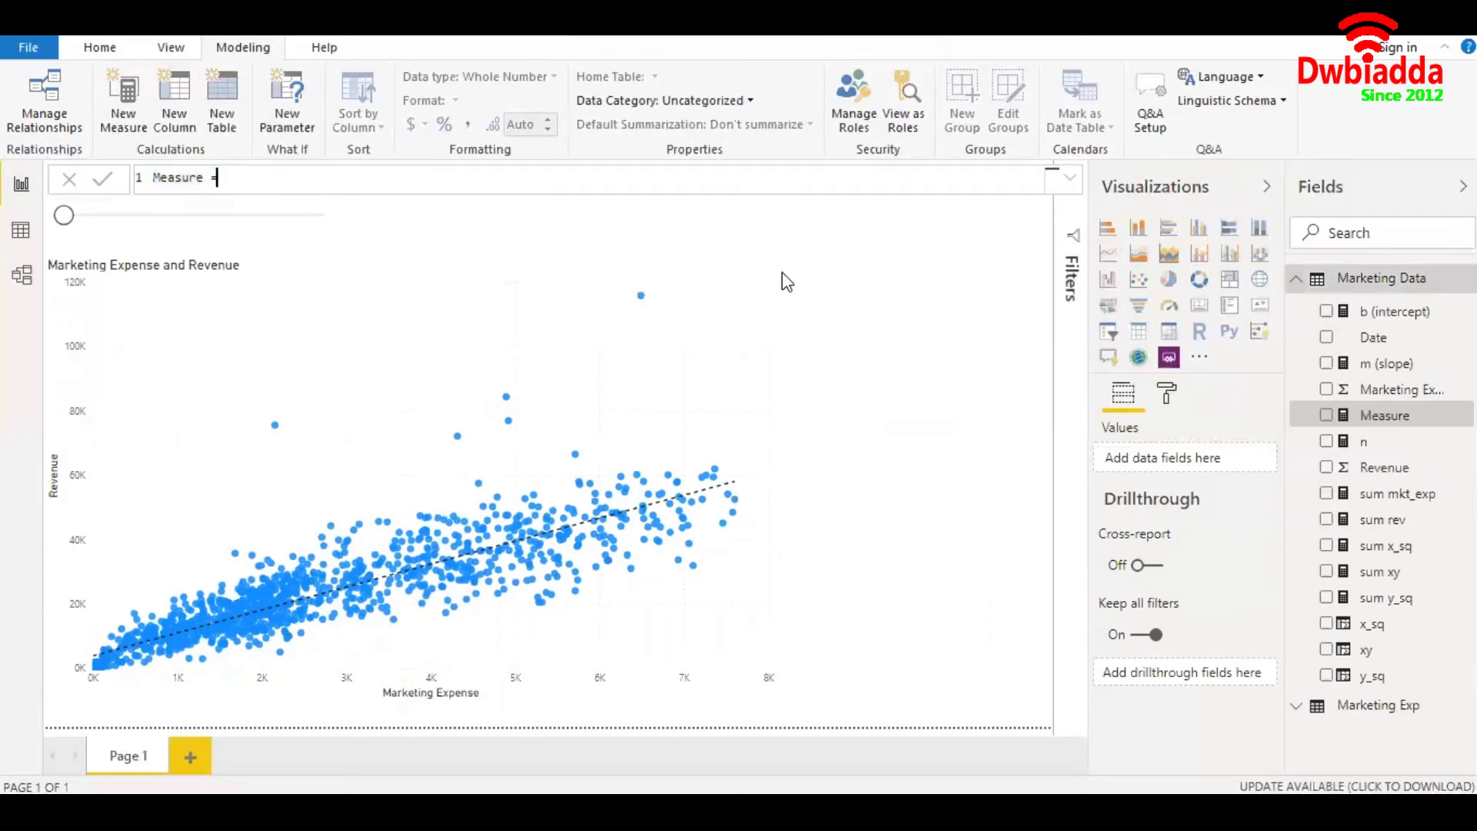
key("Left")
key("ctrl+shift+Left")
type("Predicted Revenue")
key("End")
type("sl")
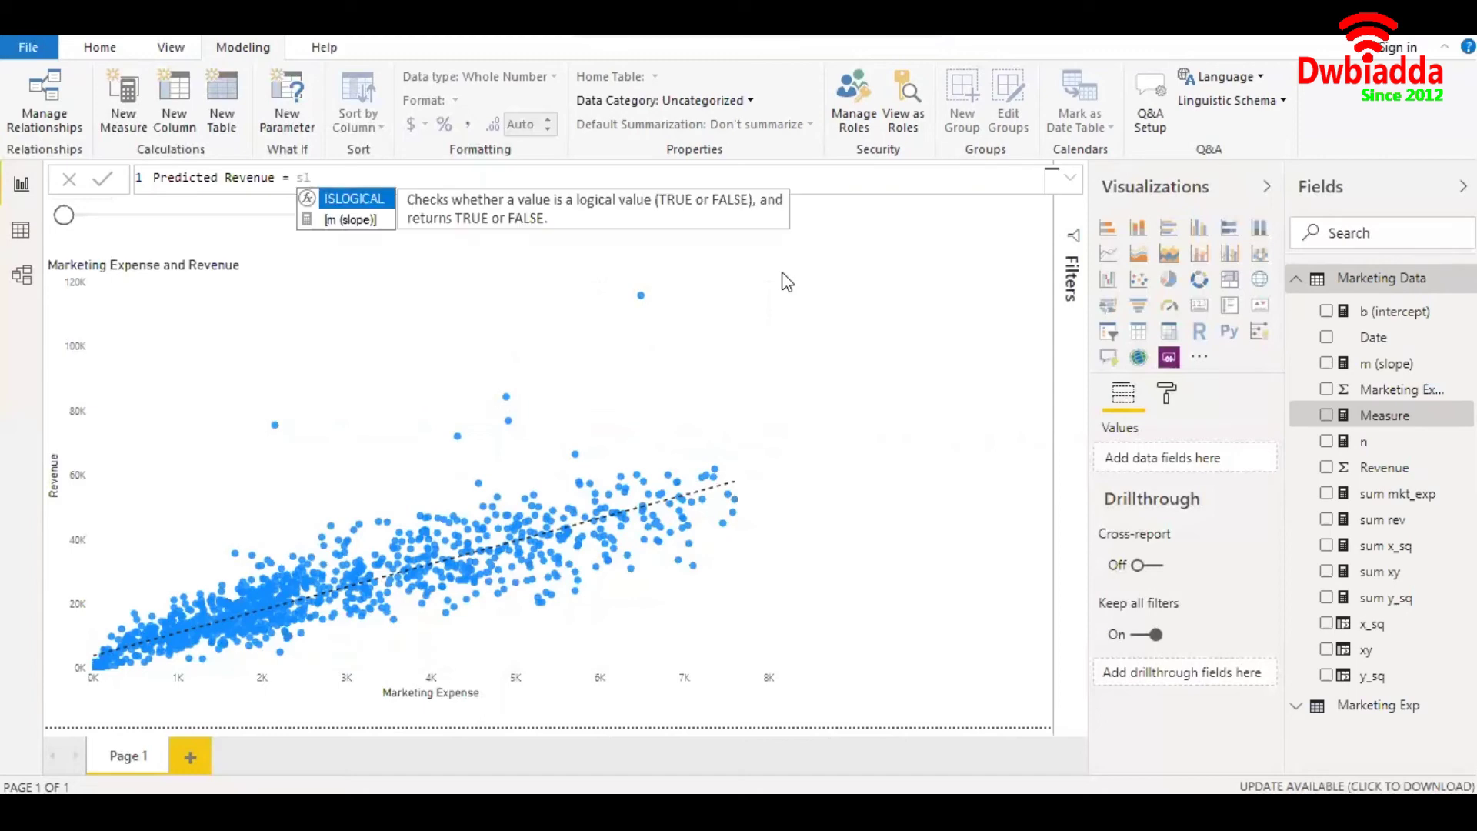
key("Down")
key("Tab")
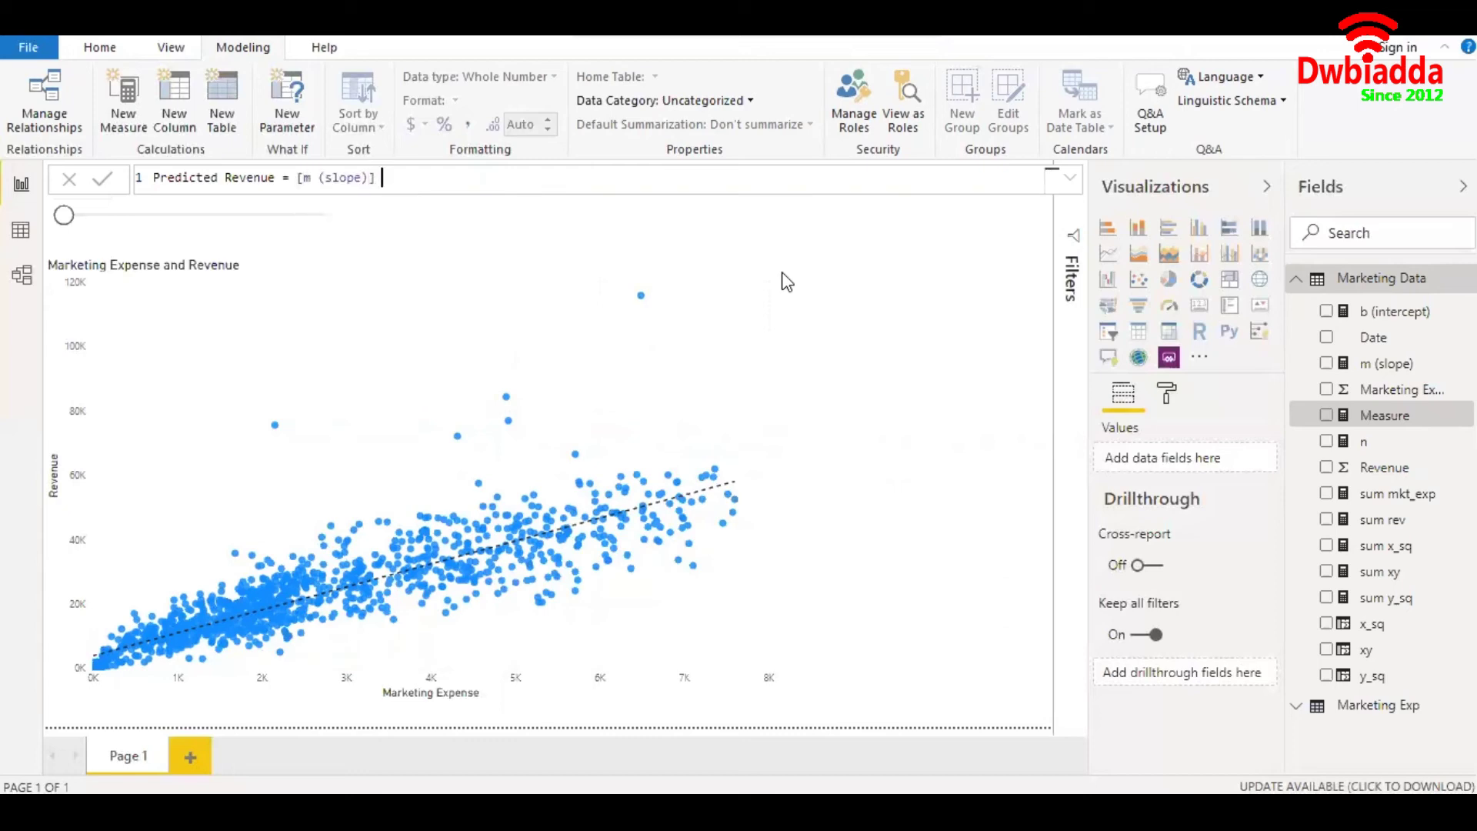
Complete the formula with * Marketing Exp Value + [b (intercept)], commit it, and set 0 decimal places.
type("* marketing")
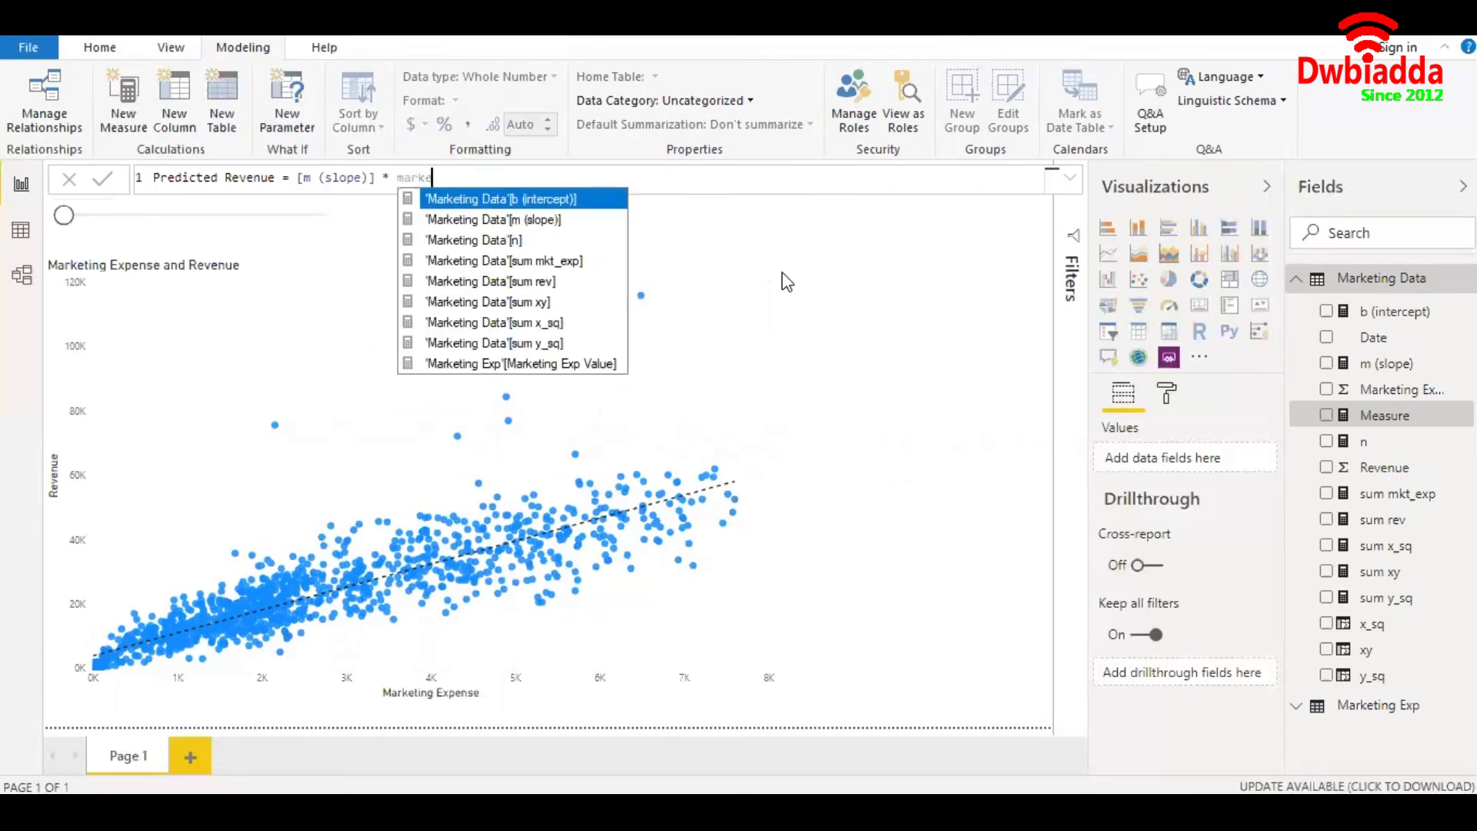
key("Down")
key("Down")
key("Down")
key("Down")
key("Down")
key("Down")
key("Down")
key("Down")
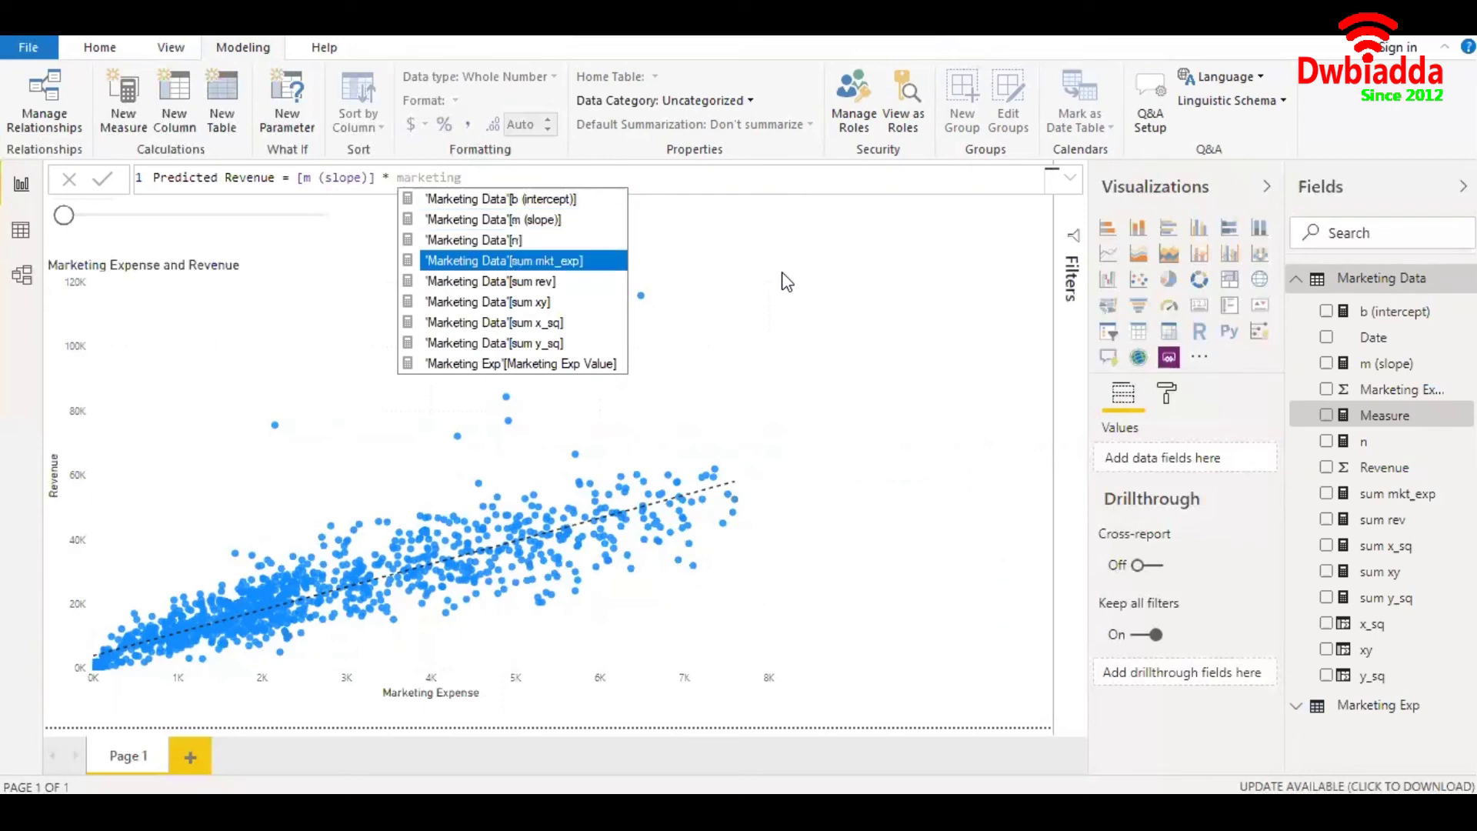
key("Tab")
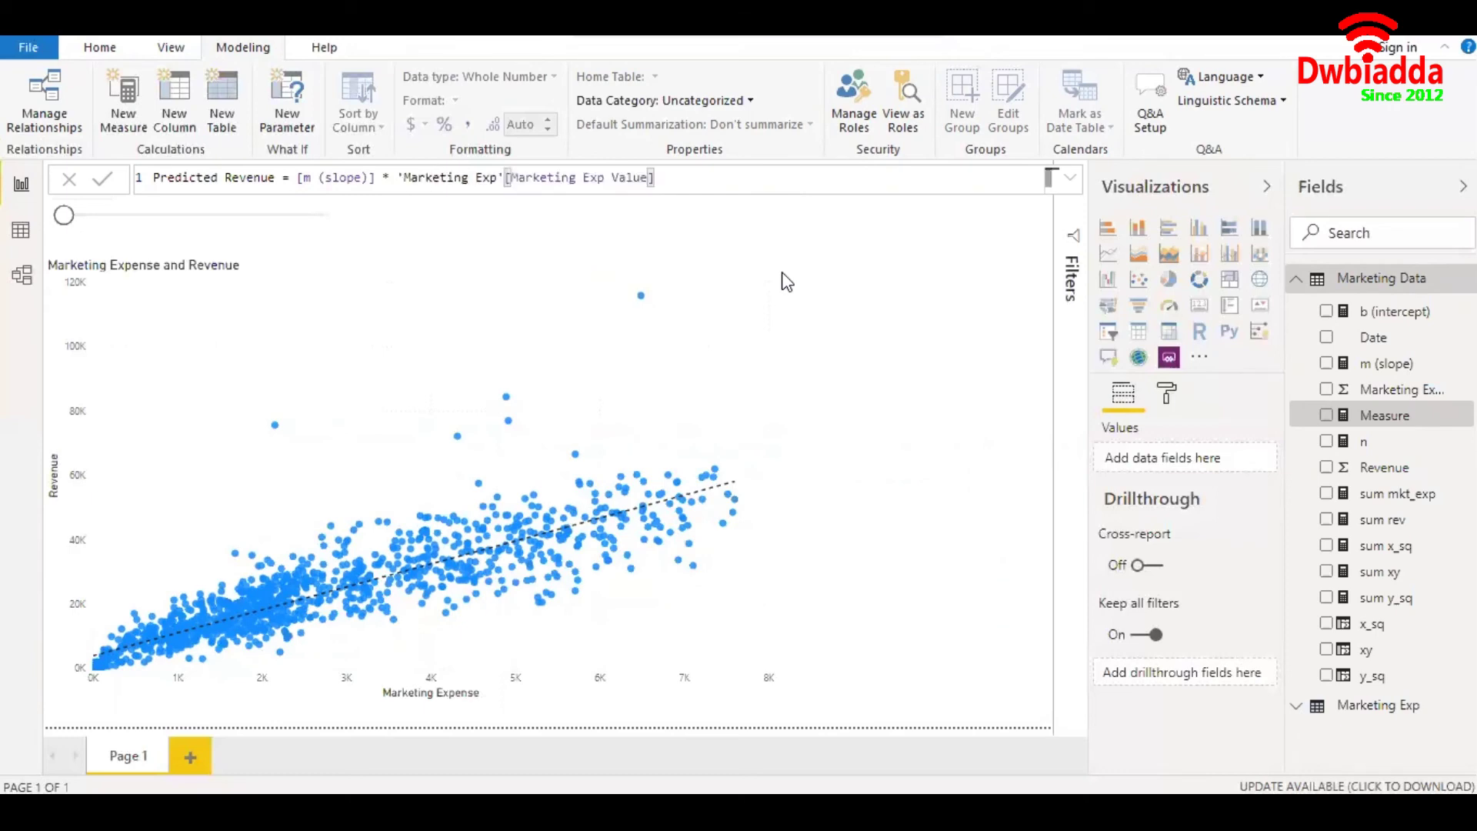
type("+ [b (")
type("inter")
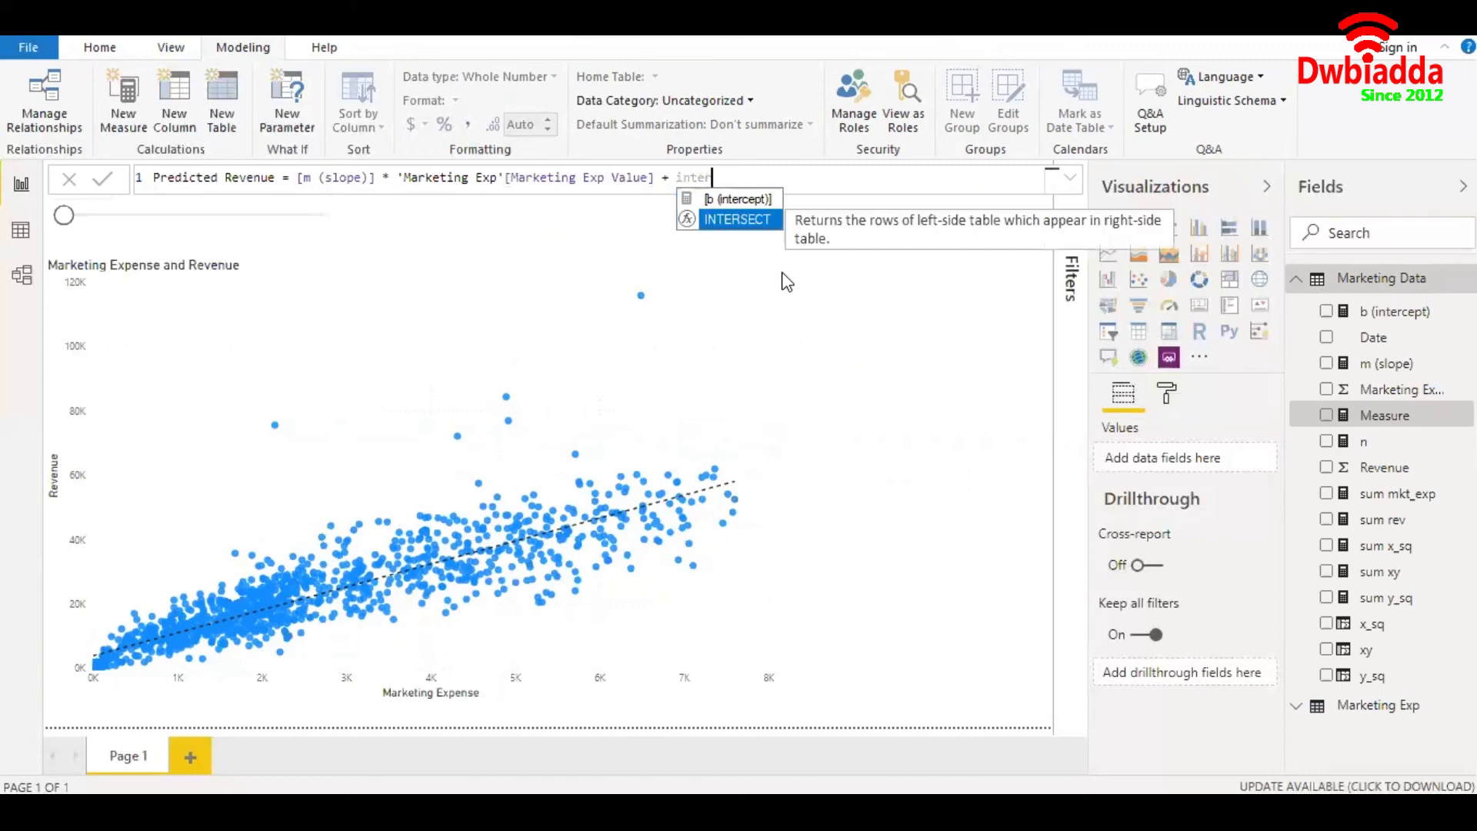
key("Up")
key("Tab")
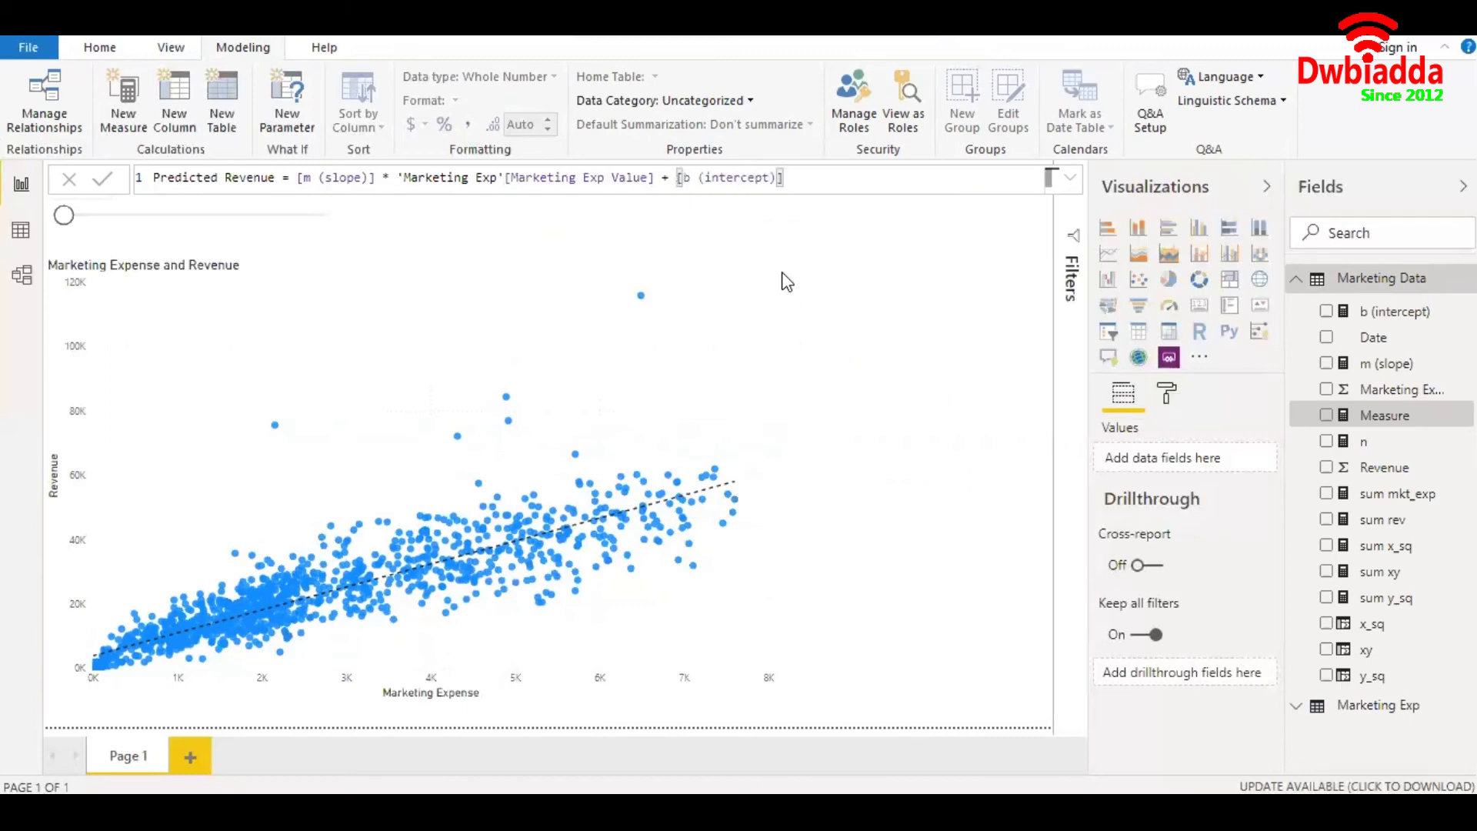
key("Return")
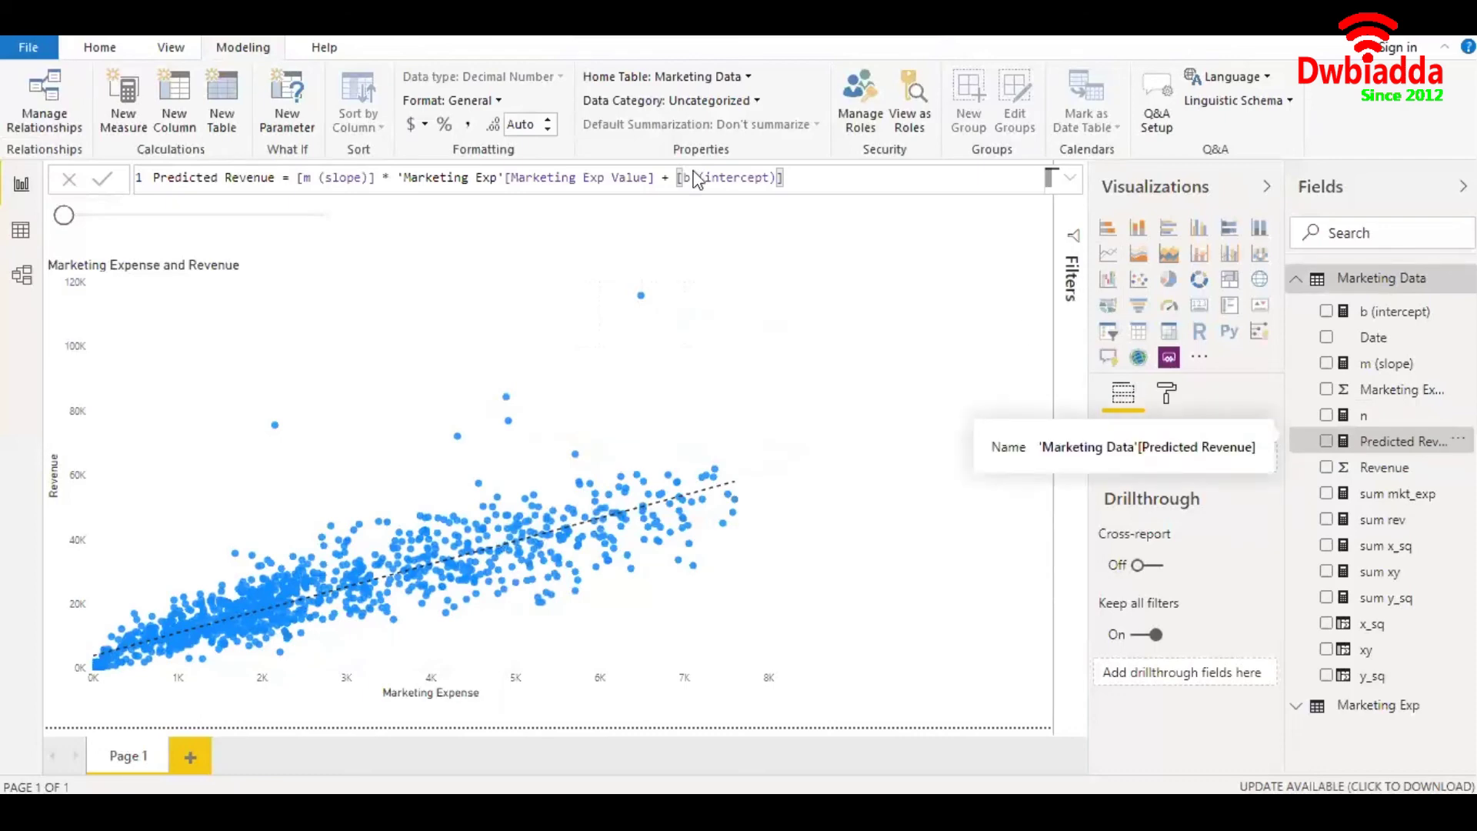
left_click(523, 124)
type("0")
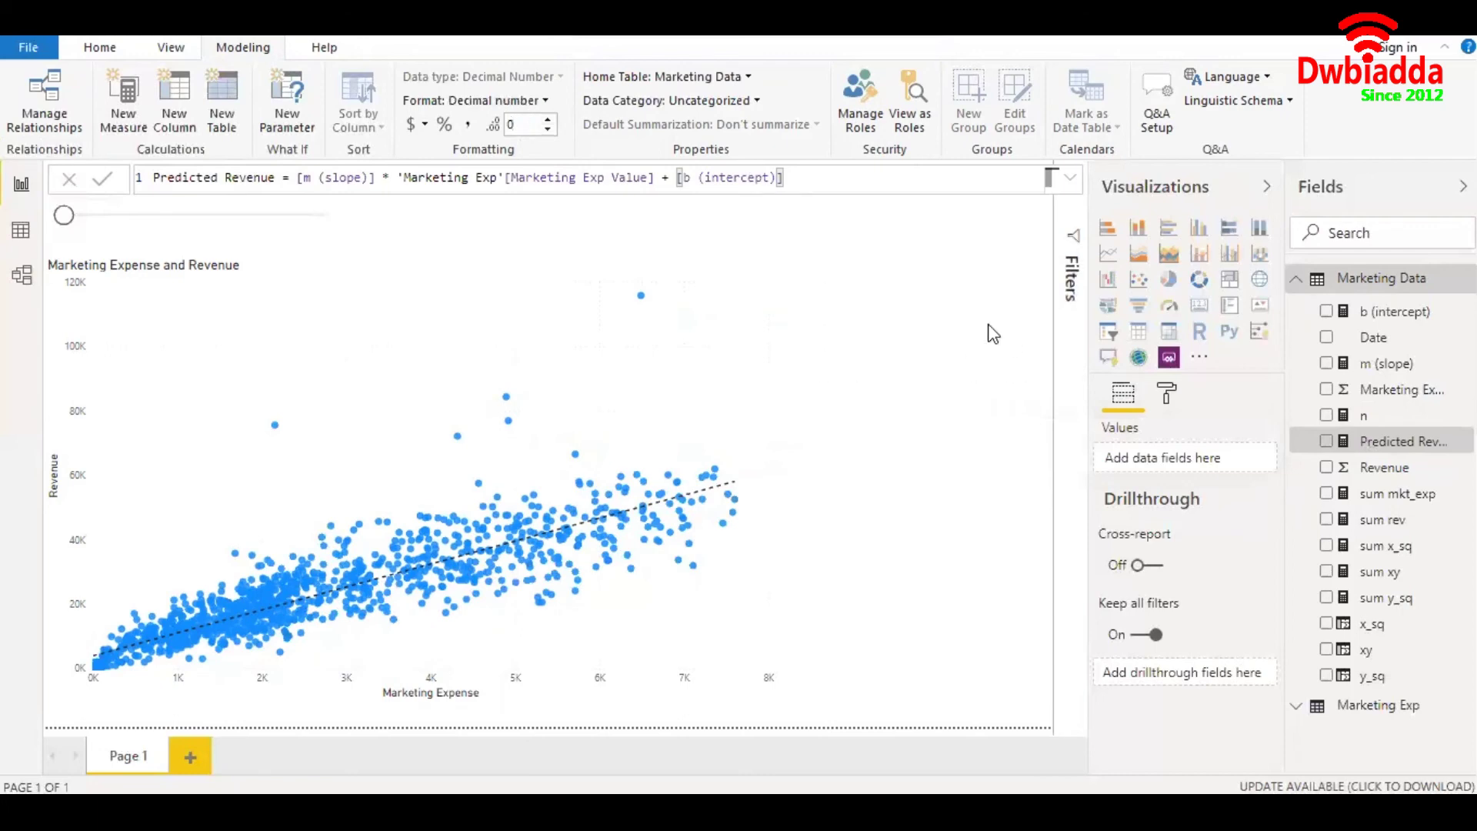
Add a shortened card showing Predicted Revenue and move it to the top of the page.
left_click(1199, 305)
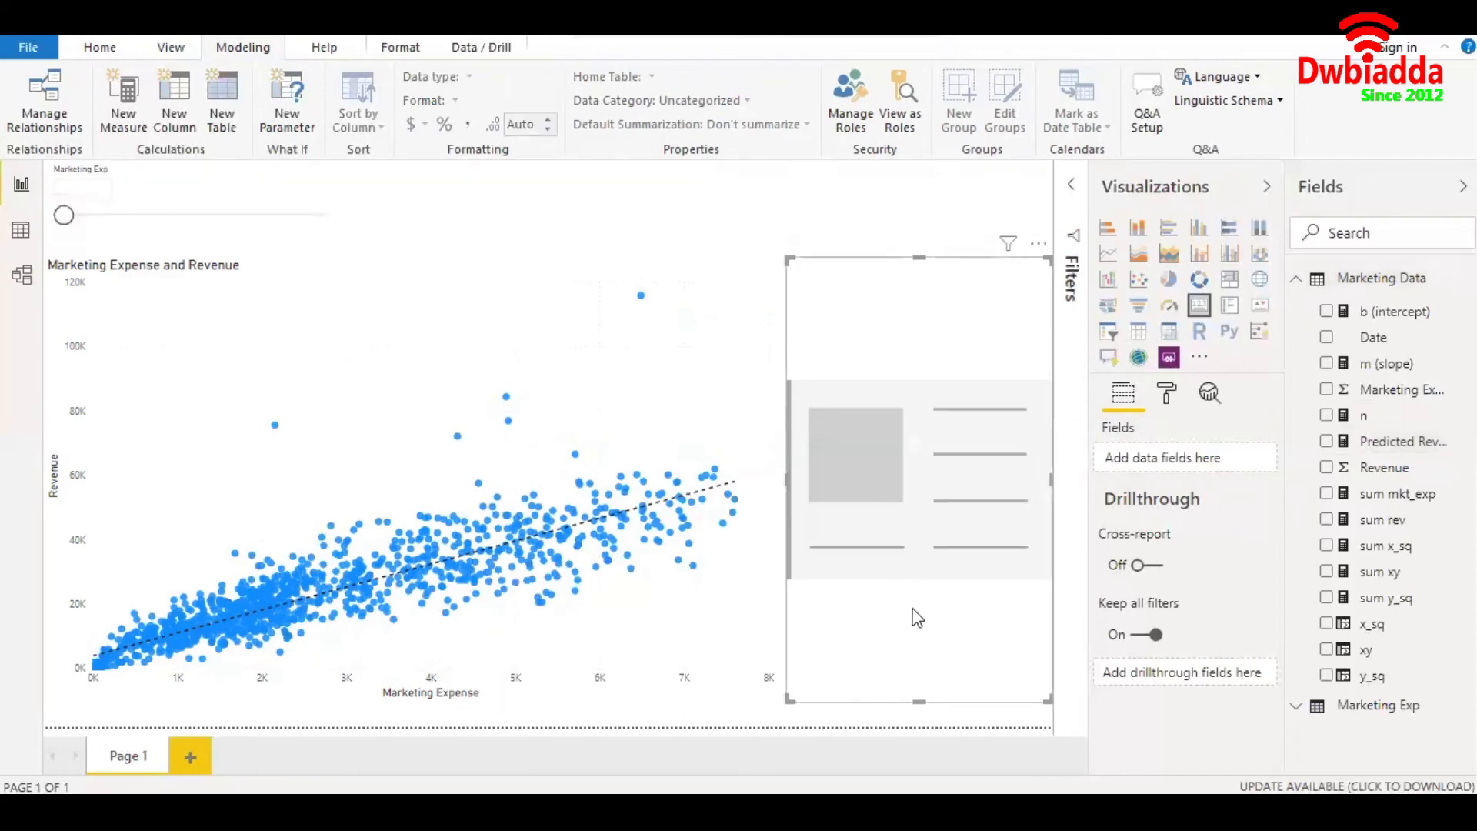
left_click_drag(919, 701, 949, 368)
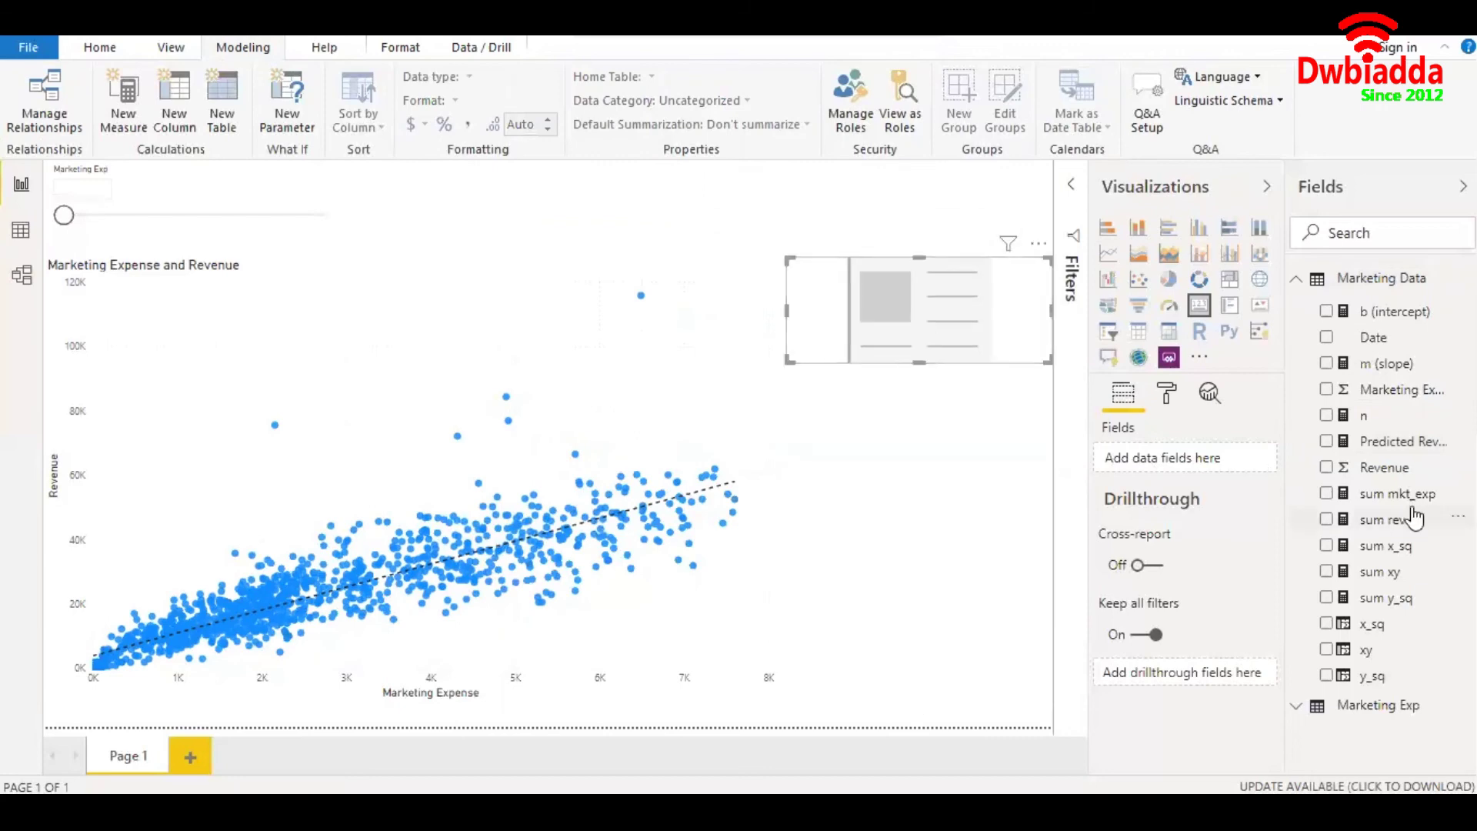
left_click_drag(1389, 443, 957, 325)
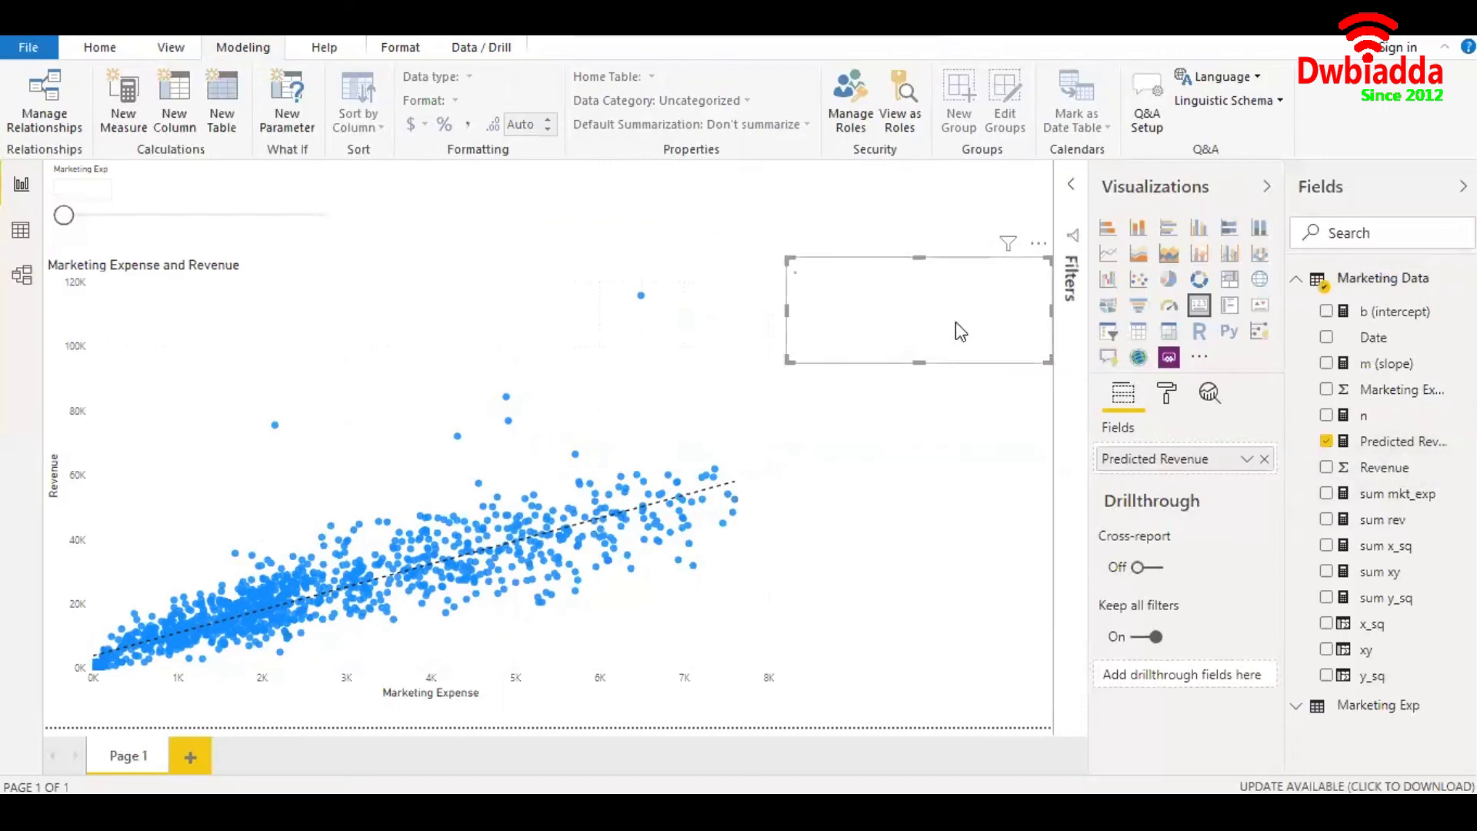
left_click_drag(991, 261, 993, 166)
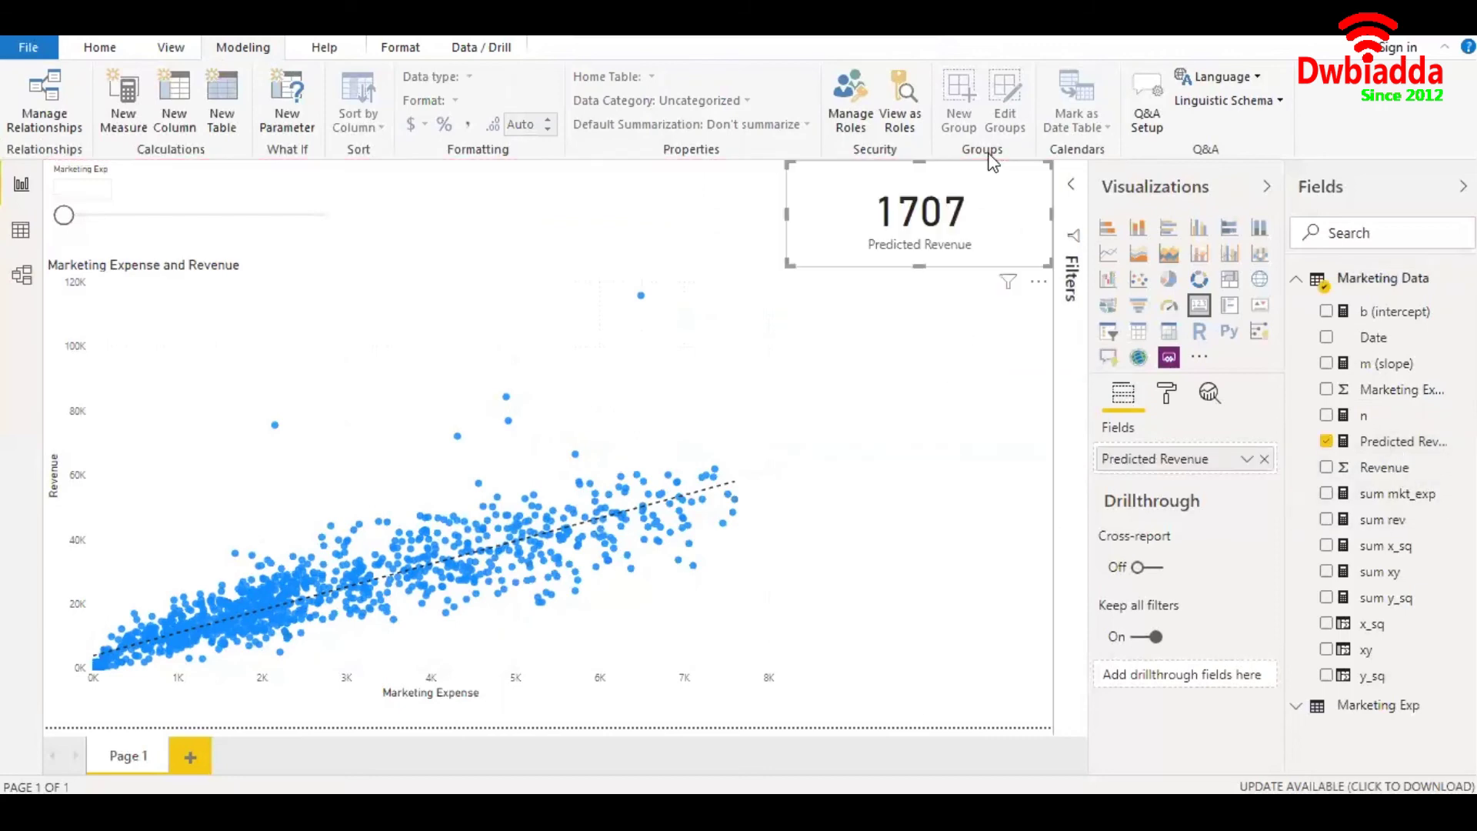
Set the card's data label display units to None so the full value shows.
left_click(1164, 399)
left_click(1152, 509)
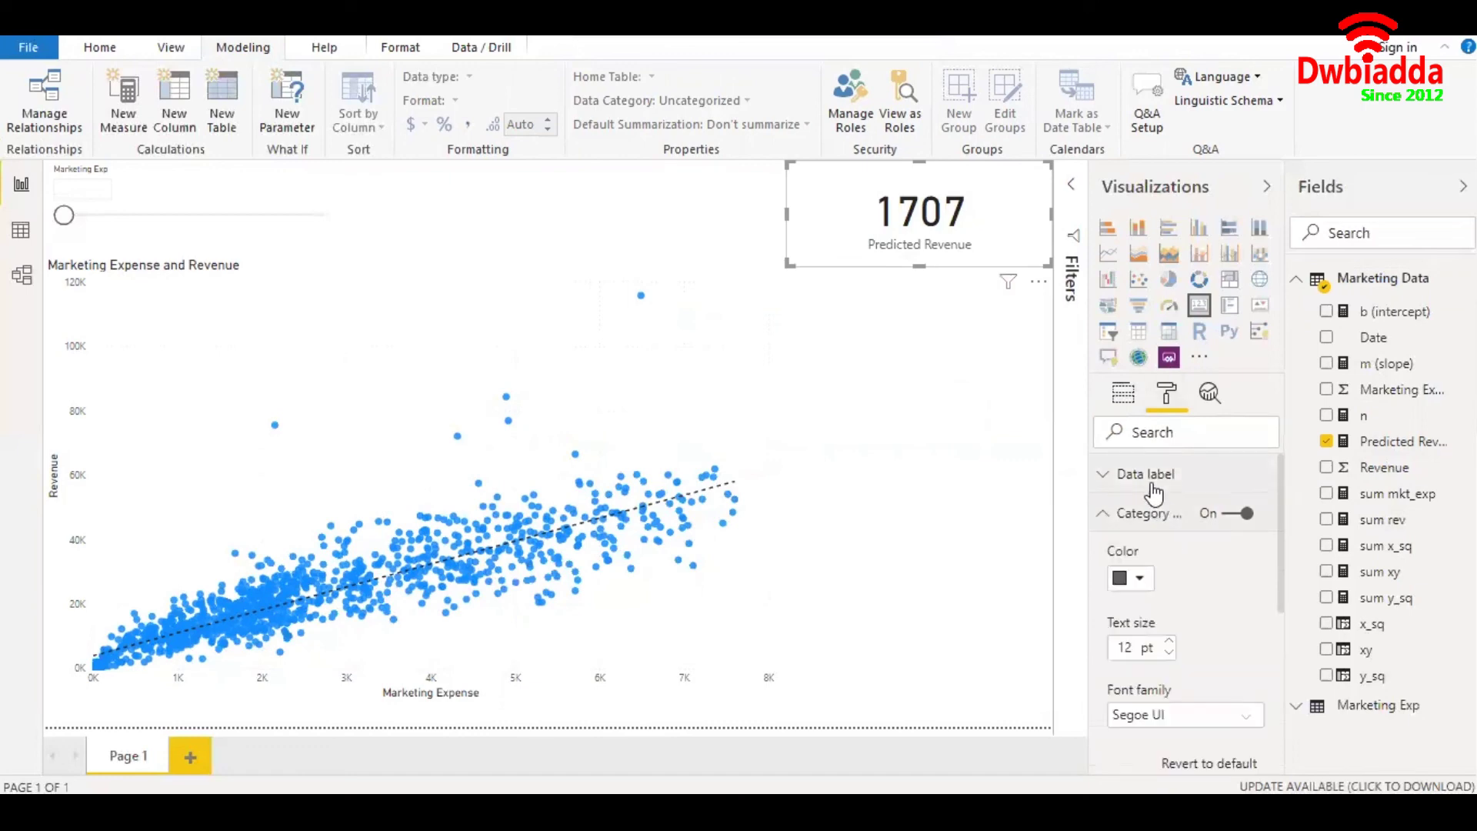
left_click(1152, 486)
left_click(1172, 611)
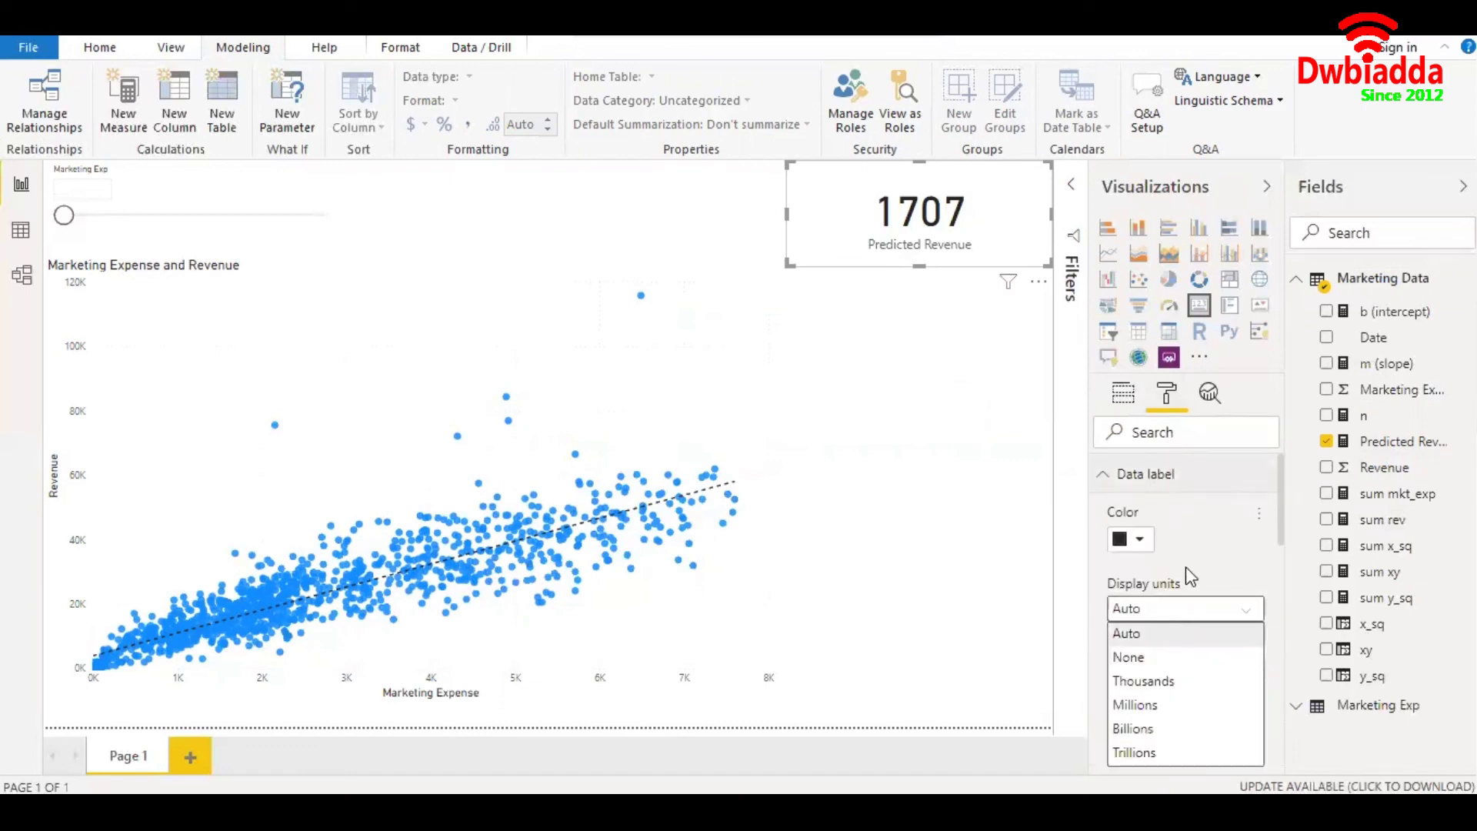
left_click(1164, 666)
left_click(982, 437)
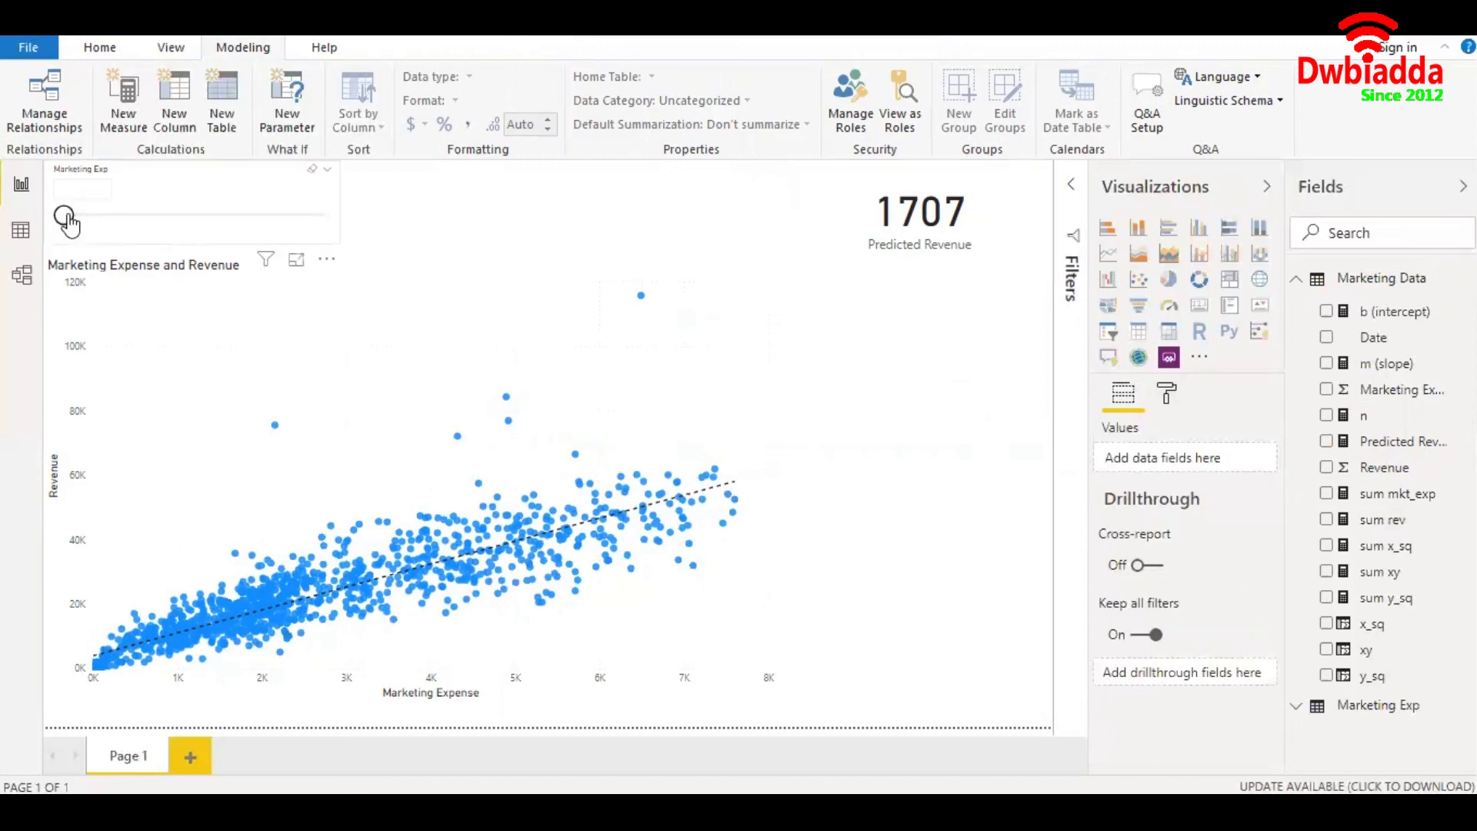
Drag the Marketing Exp slider up to 9200, making the Predicted Revenue card read 72921.
left_click_drag(67, 222, 116, 224)
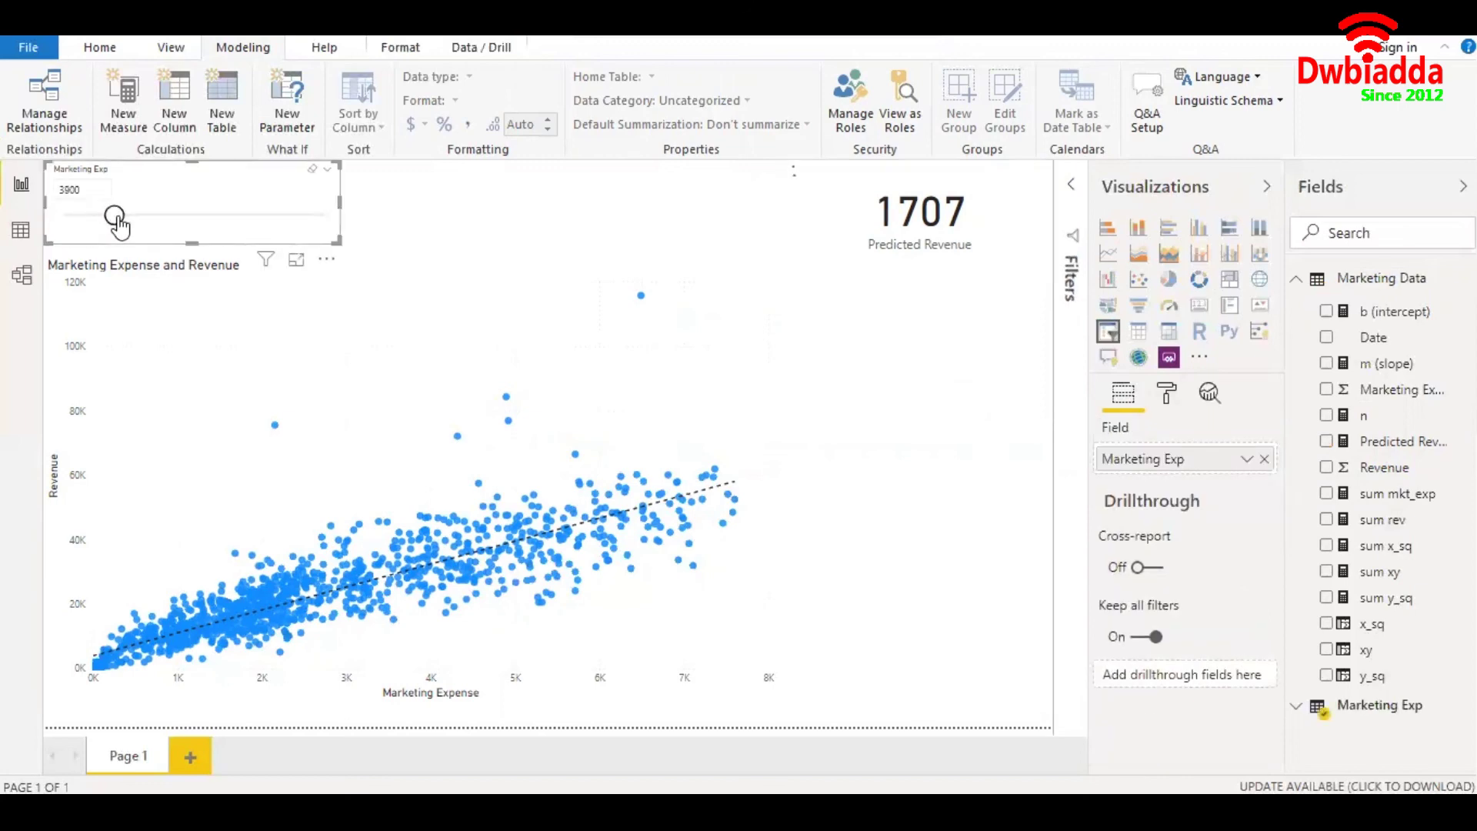
left_click_drag(118, 223, 154, 224)
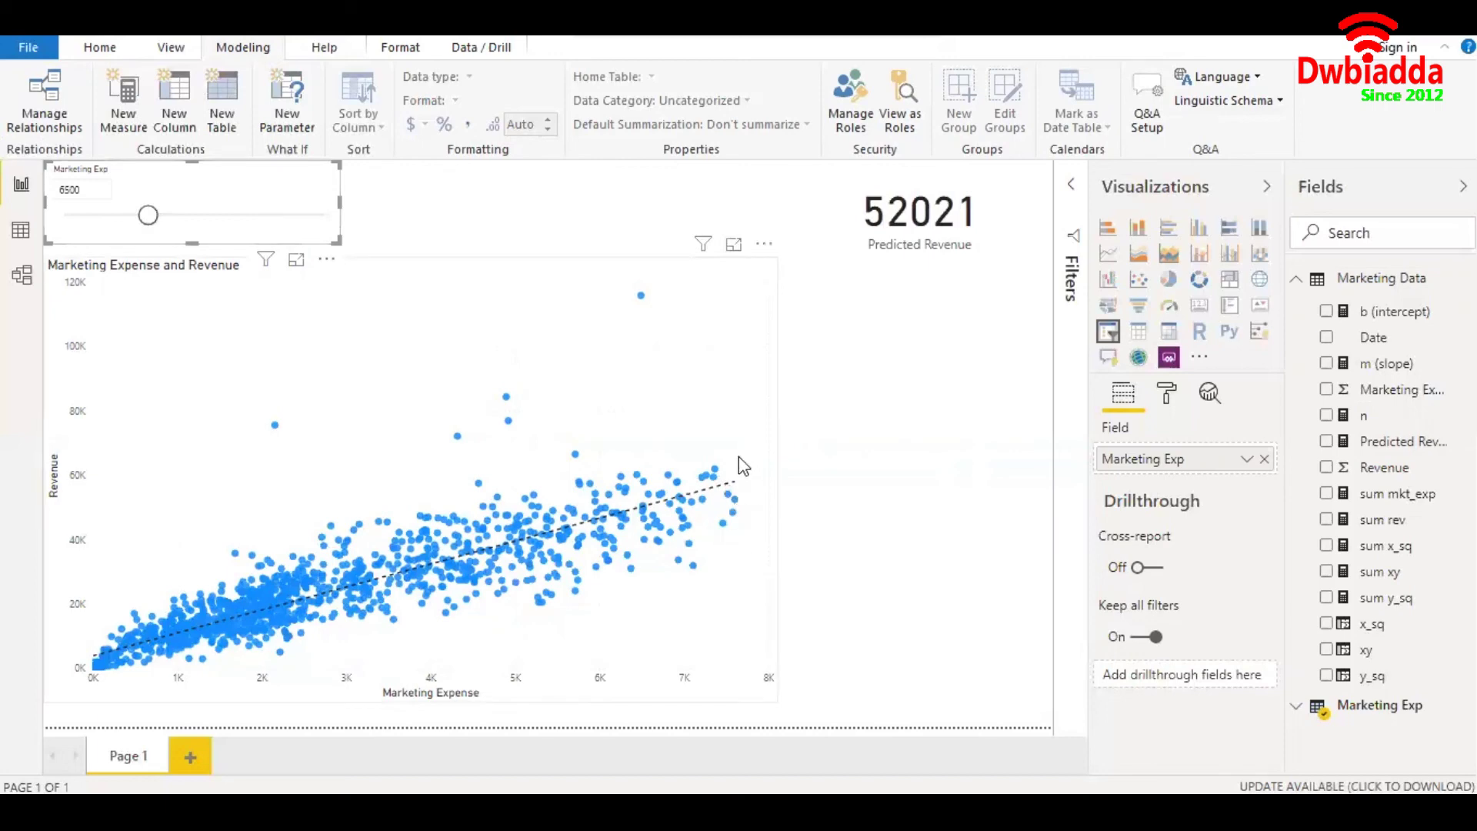
left_click_drag(146, 215, 189, 221)
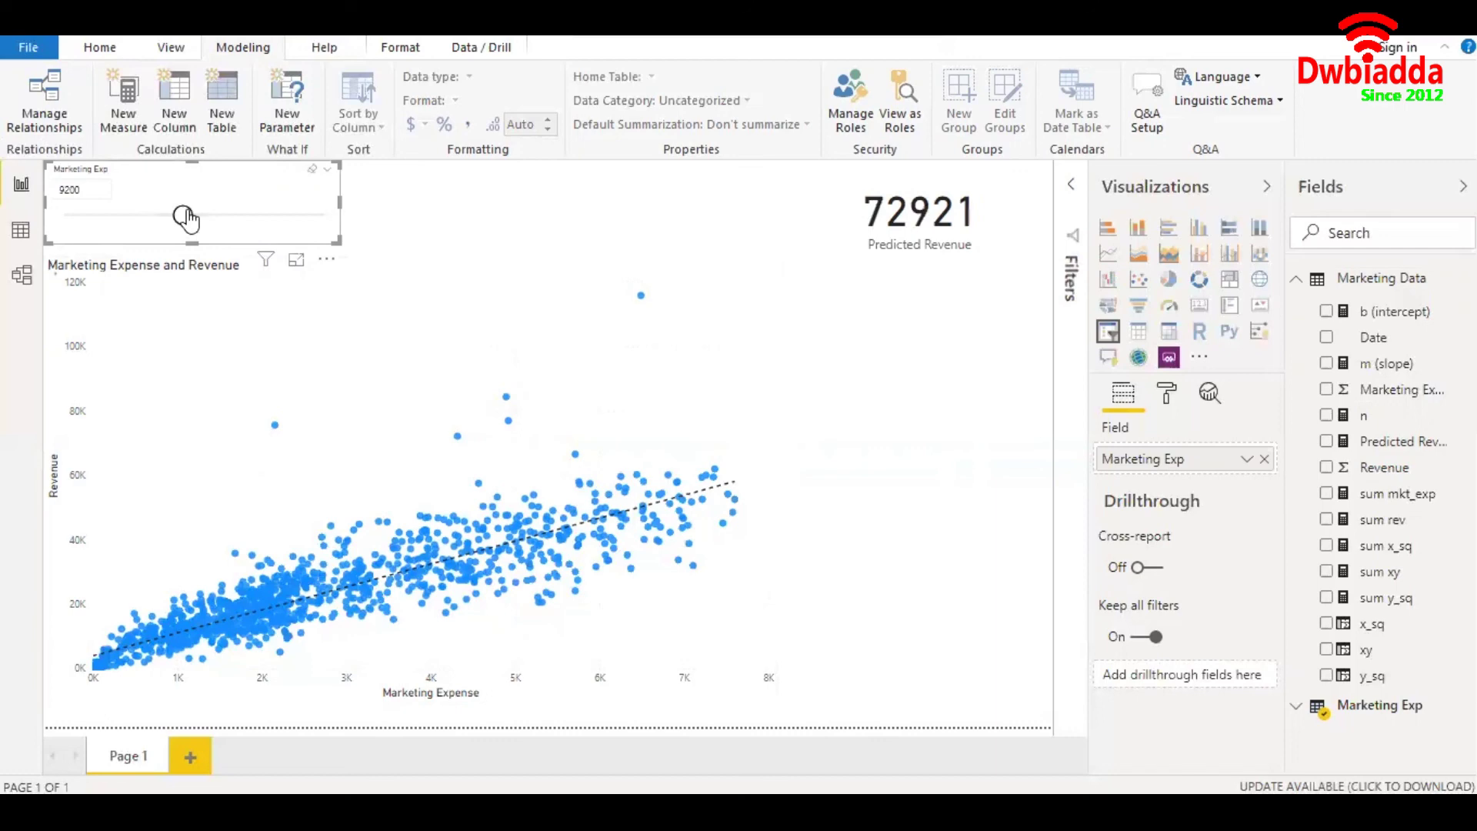